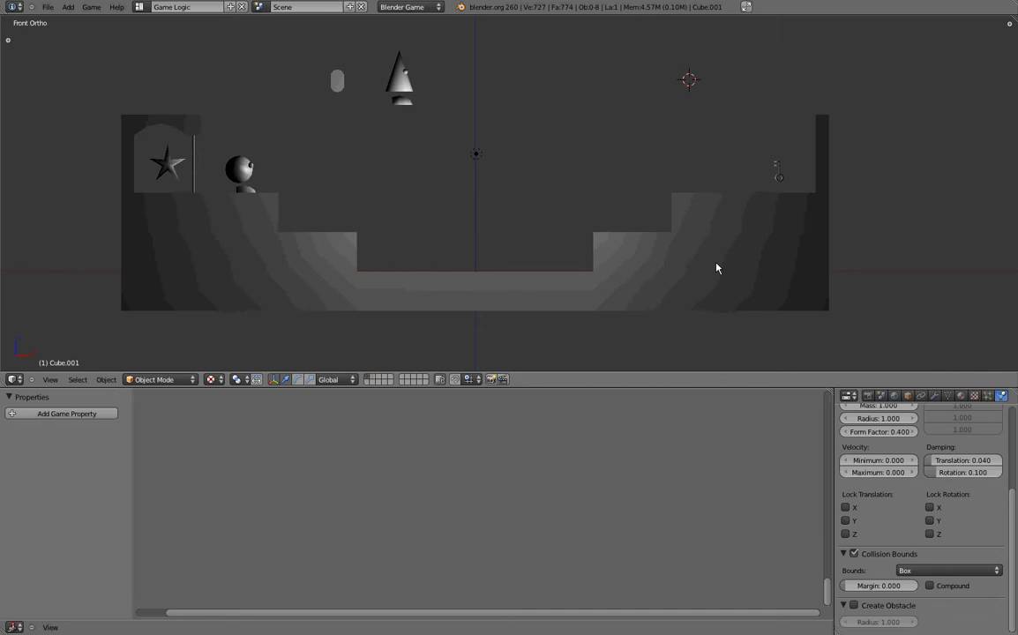
Show the splash screen from Help, switch the viewport to Wireframe, then test-run and stop the game
{"action": "left_click", "coordinate": [116, 7]}
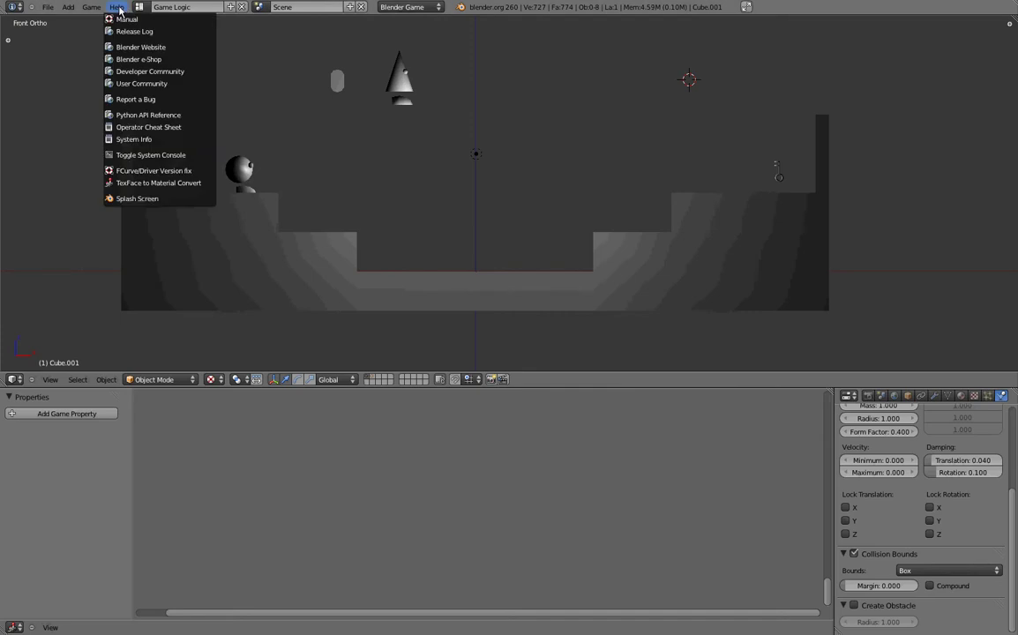
{"action": "left_click", "coordinate": [132, 201]}
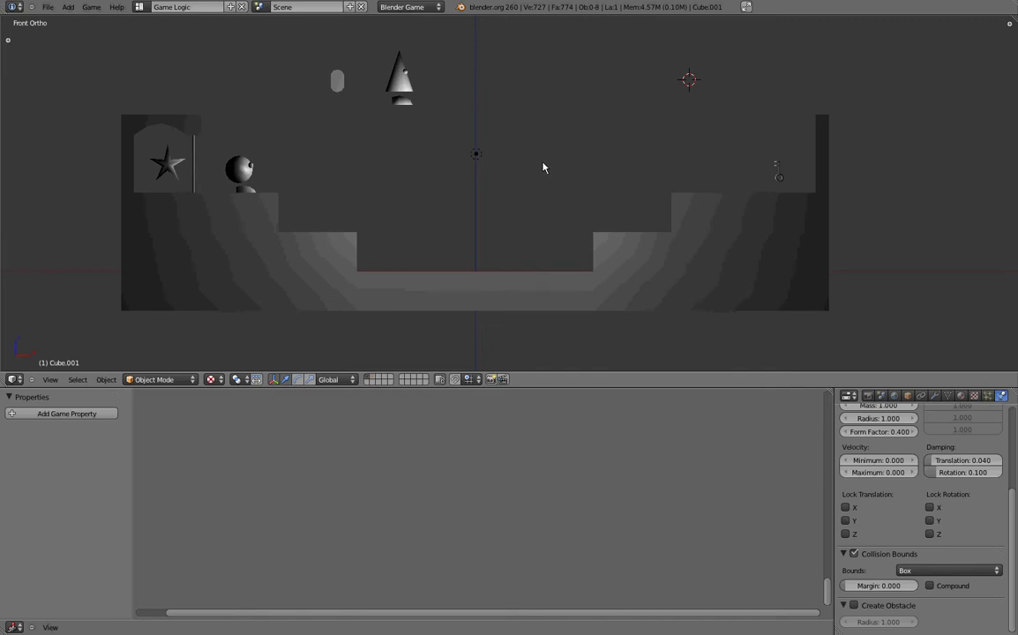
{"action": "left_click", "coordinate": [212, 379]}
{"action": "left_click", "coordinate": [231, 353]}
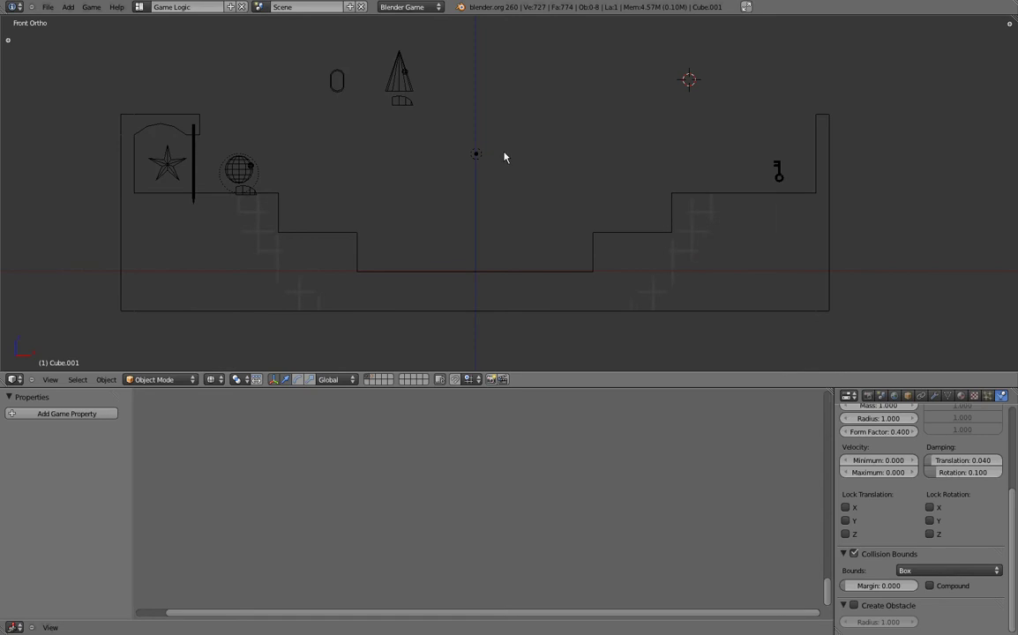
{"action": "key", "text": "p"}
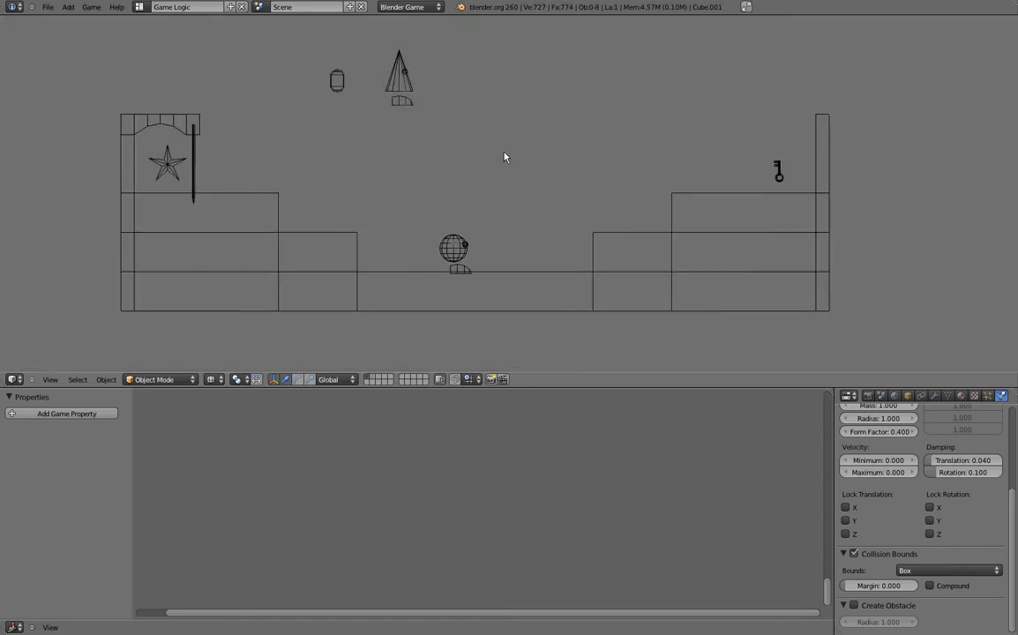
{"action": "key", "text": "Escape"}
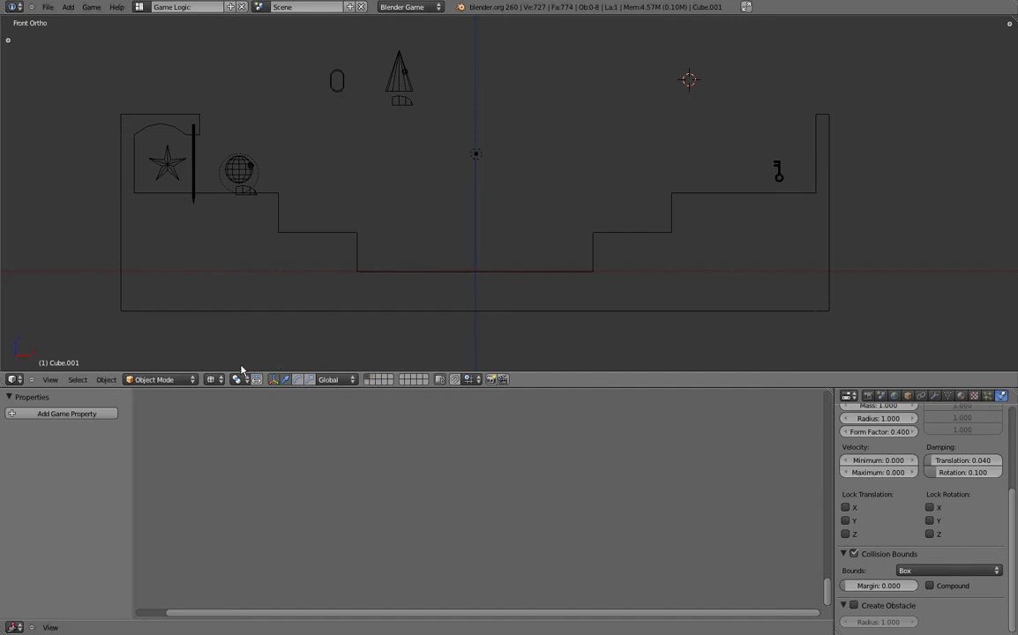
Keep Wireframe shading, open the side Properties panel, expand Display and review the Multitexture shading option
{"action": "left_click", "coordinate": [212, 380]}
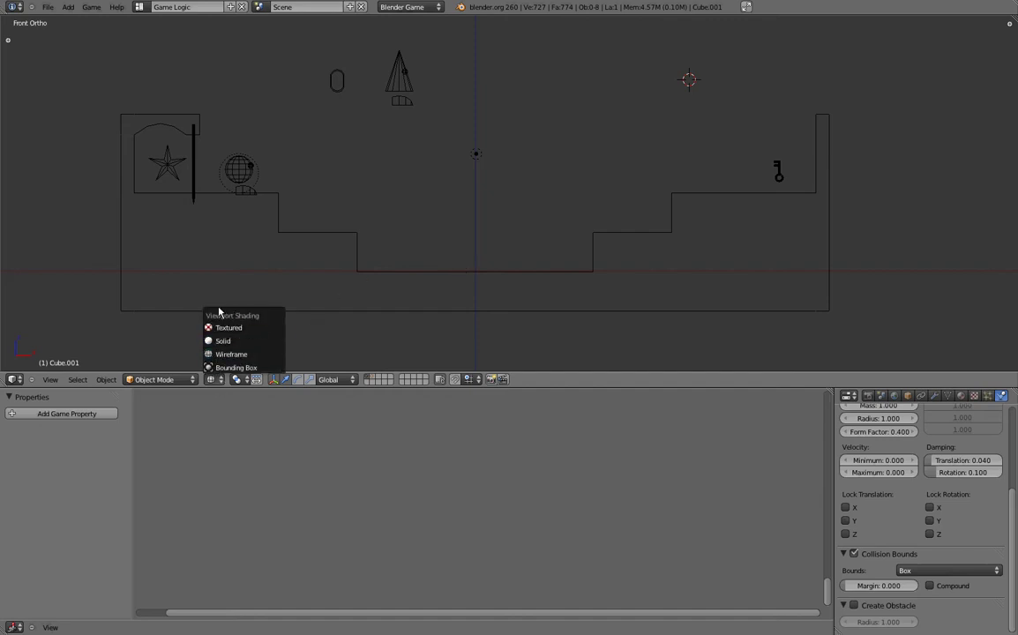
{"action": "left_click", "coordinate": [233, 354]}
{"action": "key", "text": "n"}
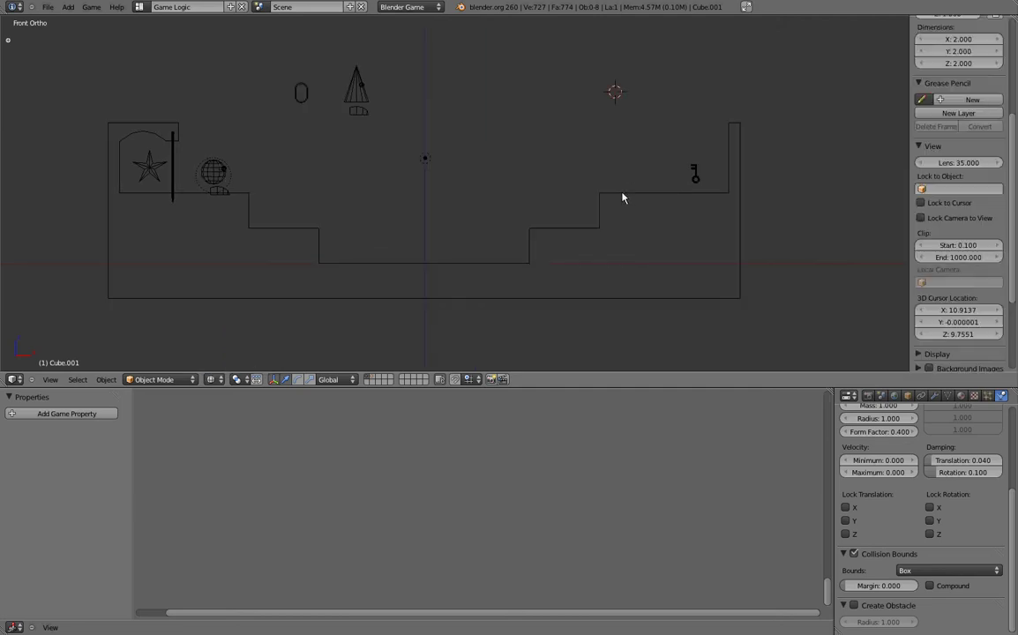
{"action": "scroll", "coordinate": [922, 211], "scroll_direction": "down", "scroll_amount": 5}
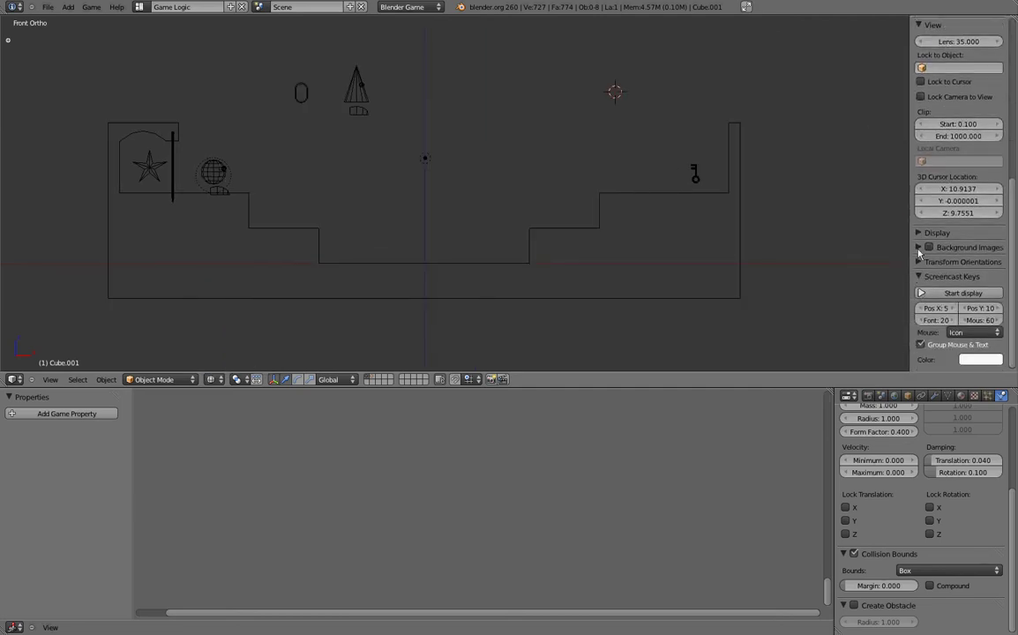
{"action": "left_click", "coordinate": [918, 234]}
{"action": "scroll", "coordinate": [928, 319], "scroll_direction": "down", "scroll_amount": 3}
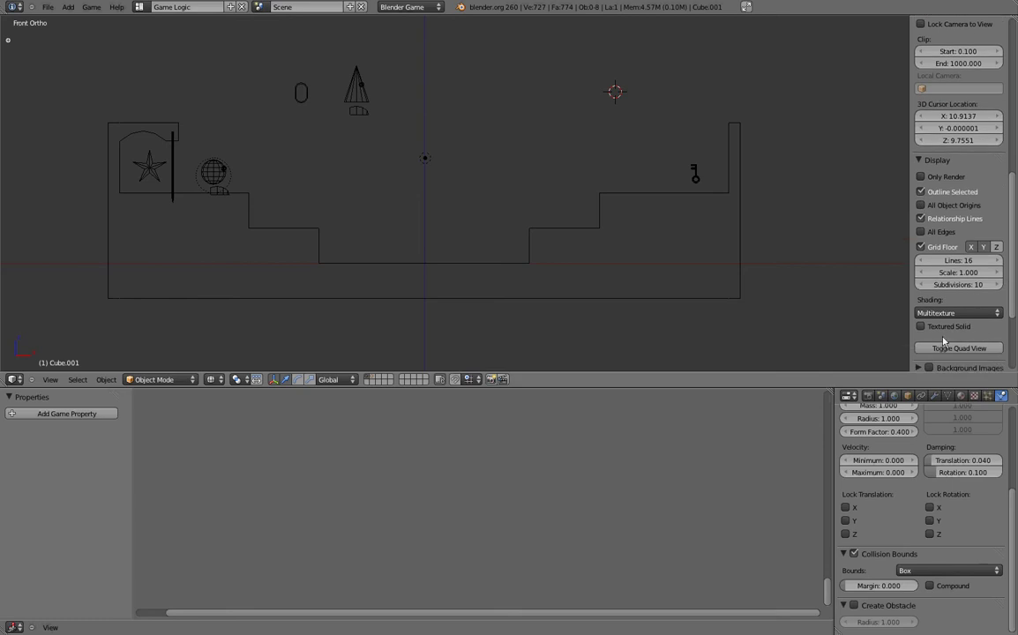
{"action": "left_click", "coordinate": [929, 315]}
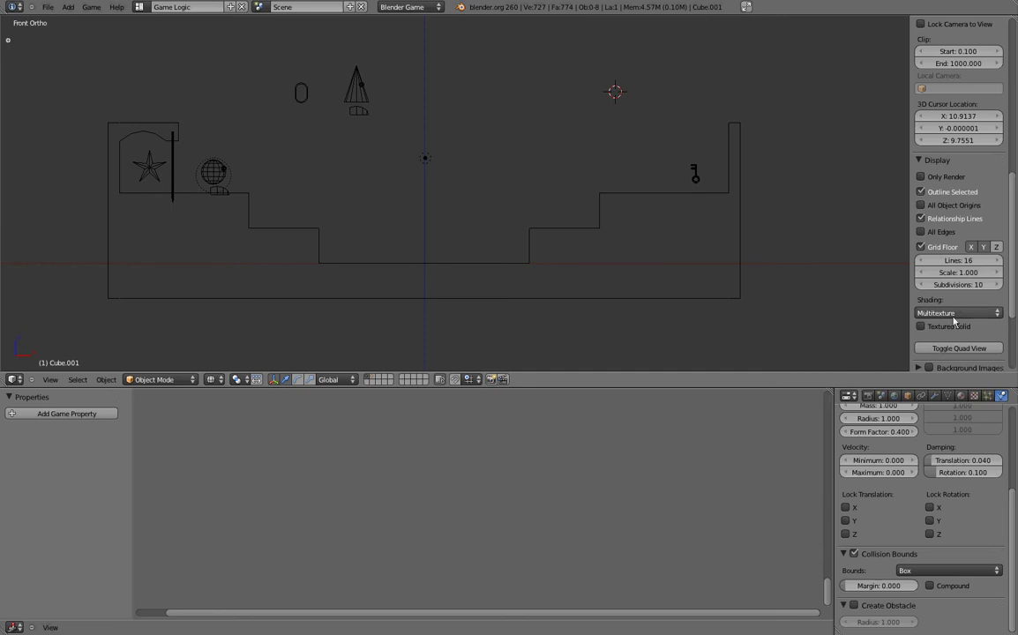
{"action": "left_click", "coordinate": [940, 313]}
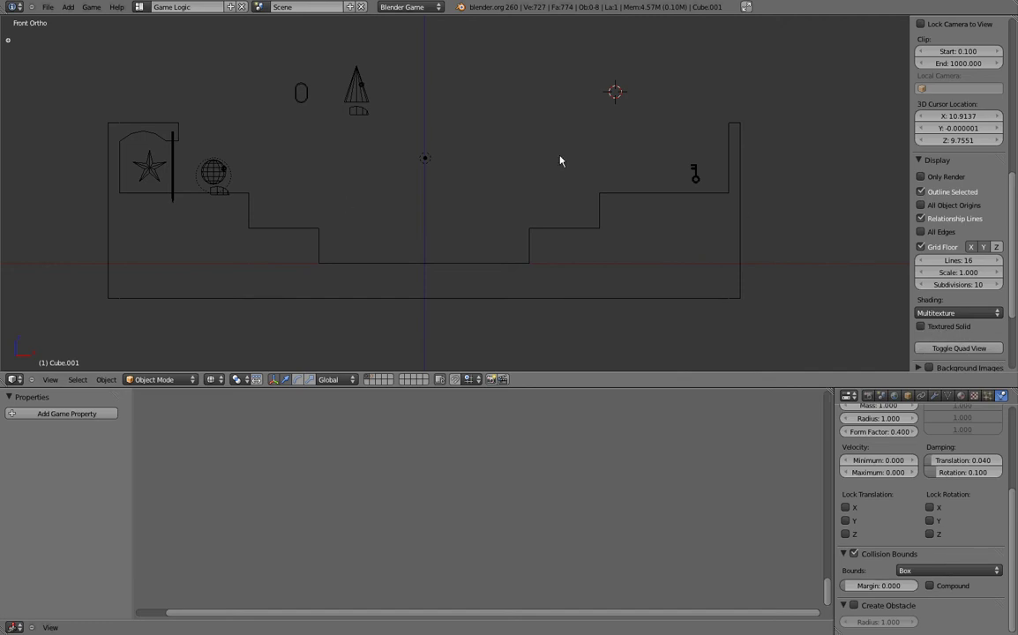
Cycle the viewport shading through Bounding Box, Wireframe and Solid, ending on Textured
{"action": "left_click", "coordinate": [212, 379]}
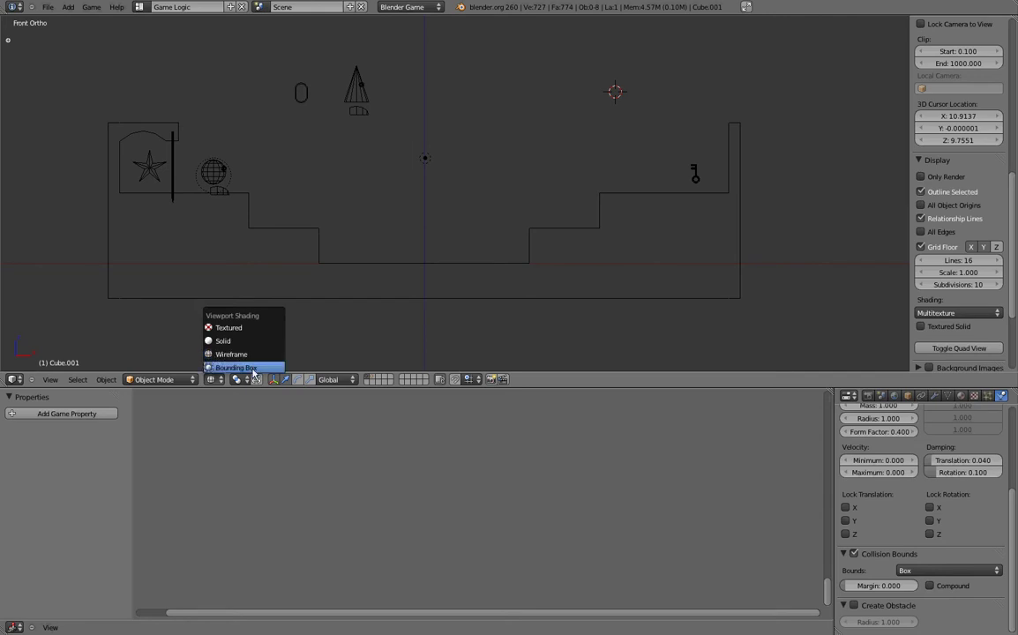
{"action": "left_click", "coordinate": [254, 368]}
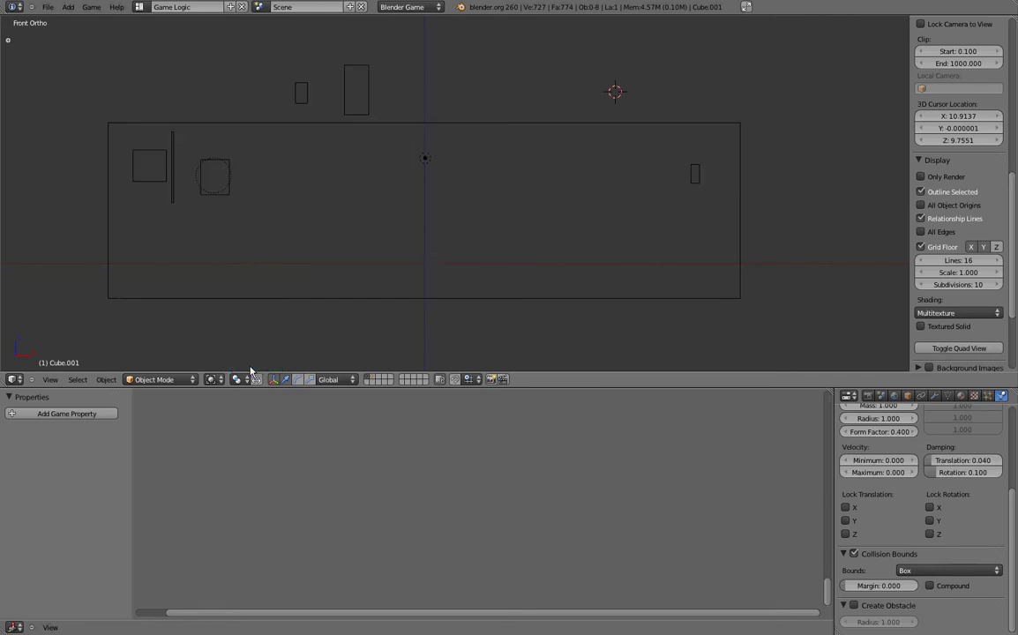
{"action": "left_click", "coordinate": [214, 380]}
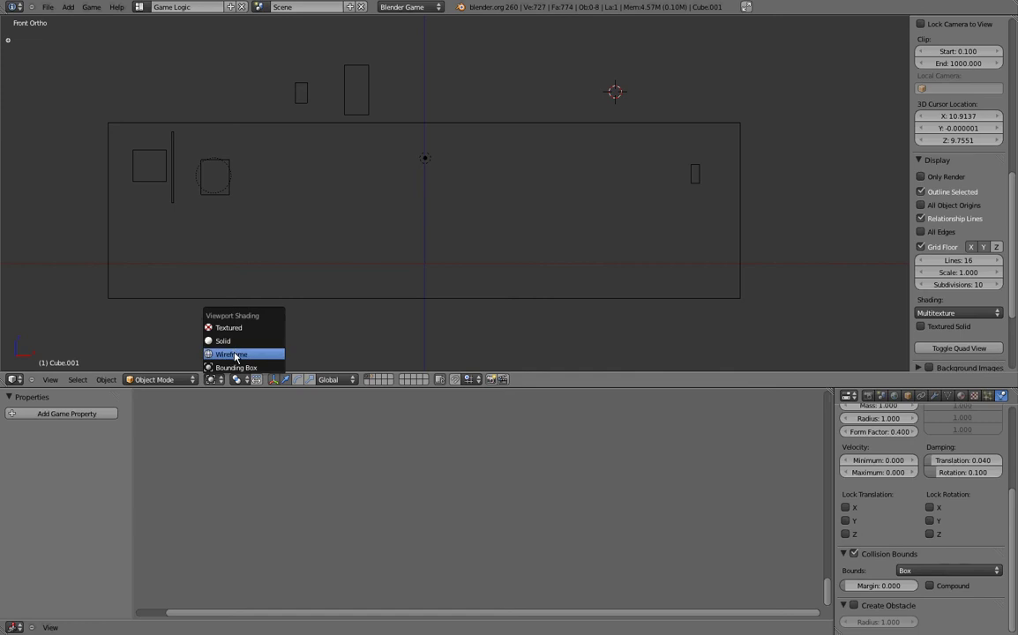
{"action": "left_click", "coordinate": [234, 354]}
{"action": "left_click", "coordinate": [217, 381]}
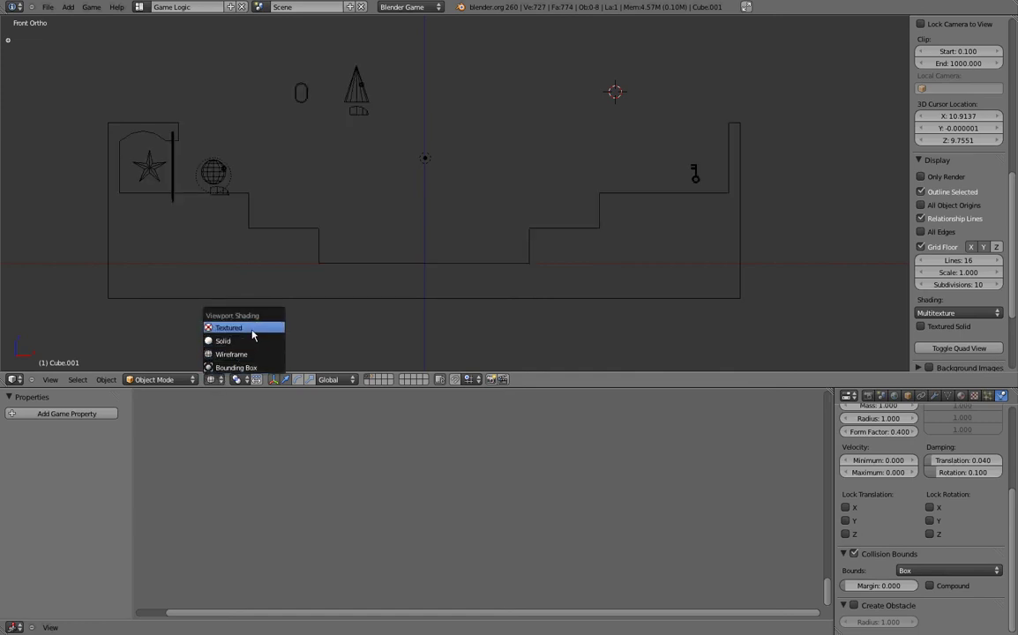
{"action": "left_click", "coordinate": [240, 341]}
{"action": "left_click", "coordinate": [213, 379]}
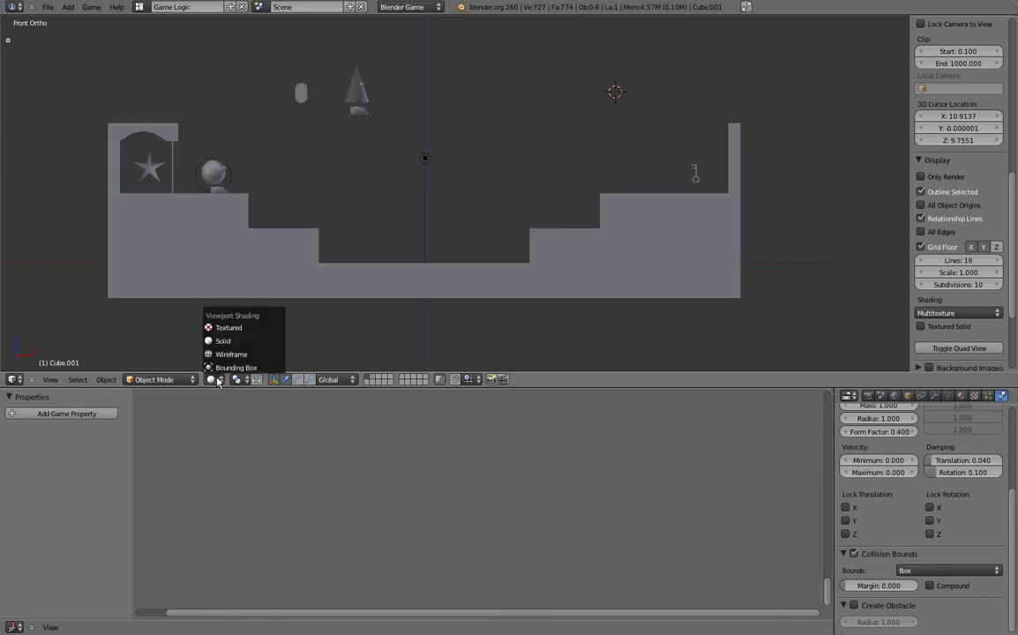
{"action": "left_click", "coordinate": [232, 328]}
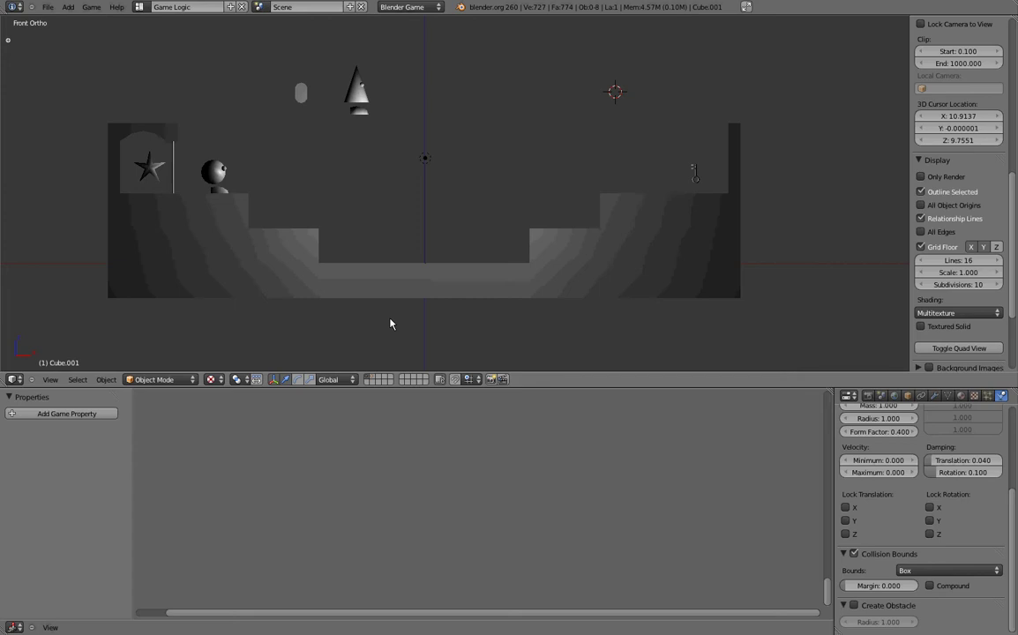
{"action": "left_click", "coordinate": [214, 379]}
{"action": "scroll", "coordinate": [982, 310], "scroll_direction": "down", "scroll_amount": 2}
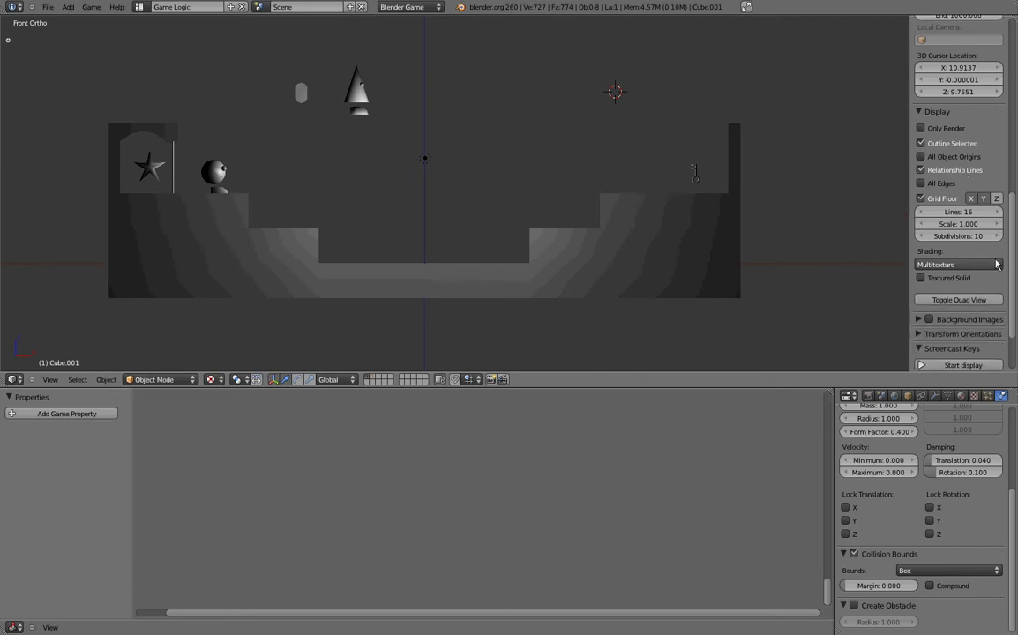
{"action": "left_click", "coordinate": [997, 264]}
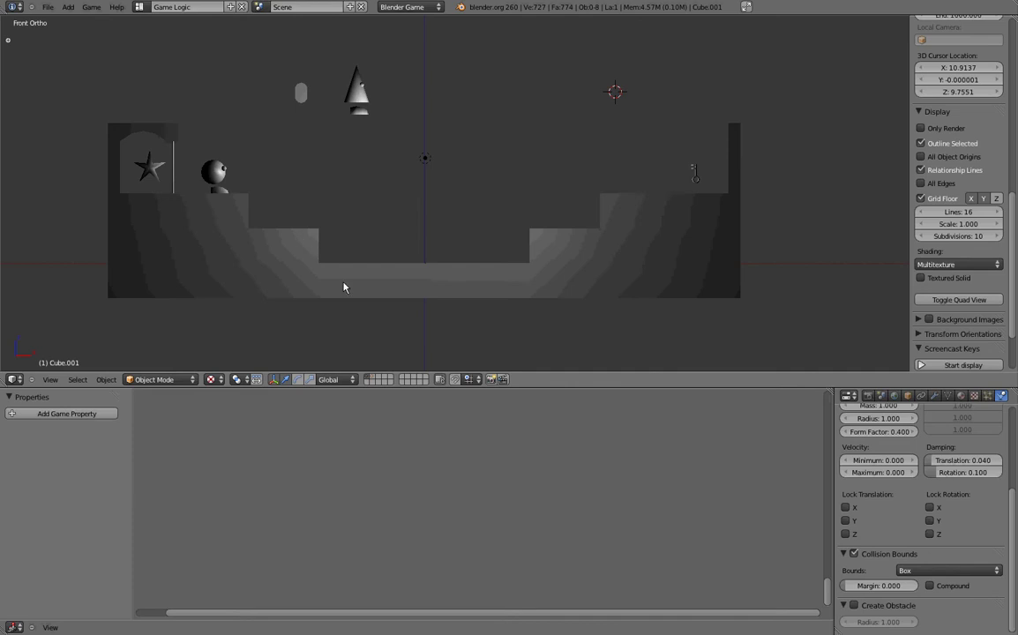
{"action": "left_click", "coordinate": [214, 380]}
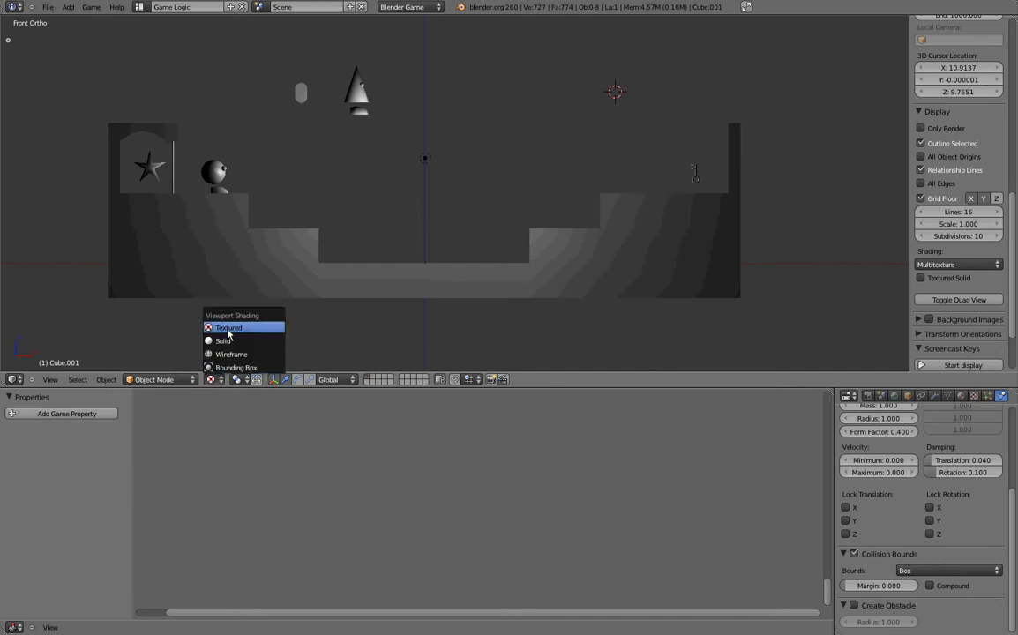
{"action": "left_click", "coordinate": [958, 265]}
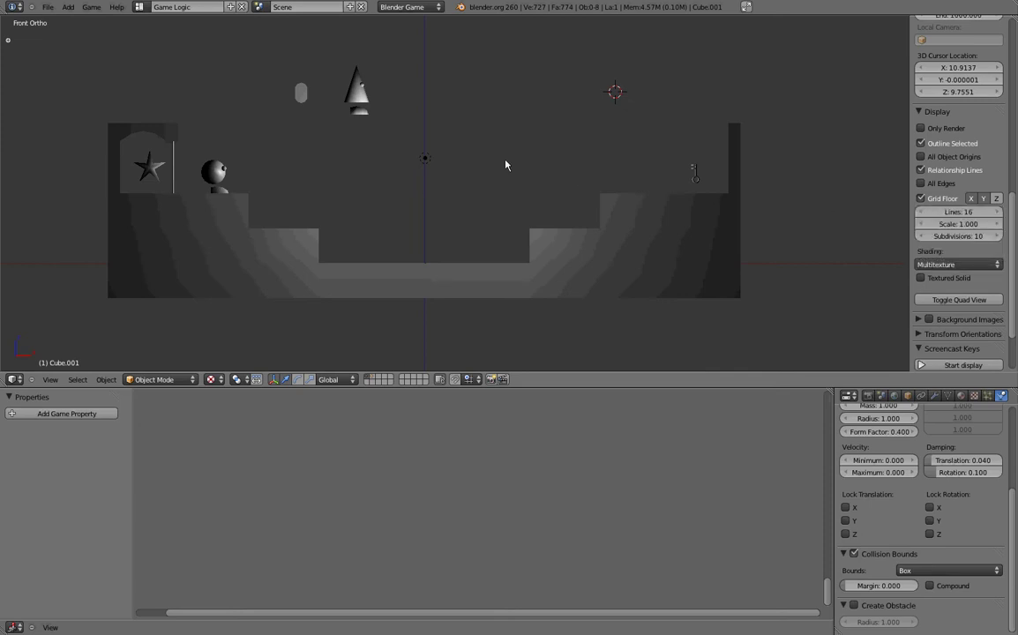
Select the ground Plane, review its Physics Type list keeping Static, then show the layer with the cubes
{"action": "scroll", "coordinate": [898, 451], "scroll_direction": "up", "scroll_amount": 5}
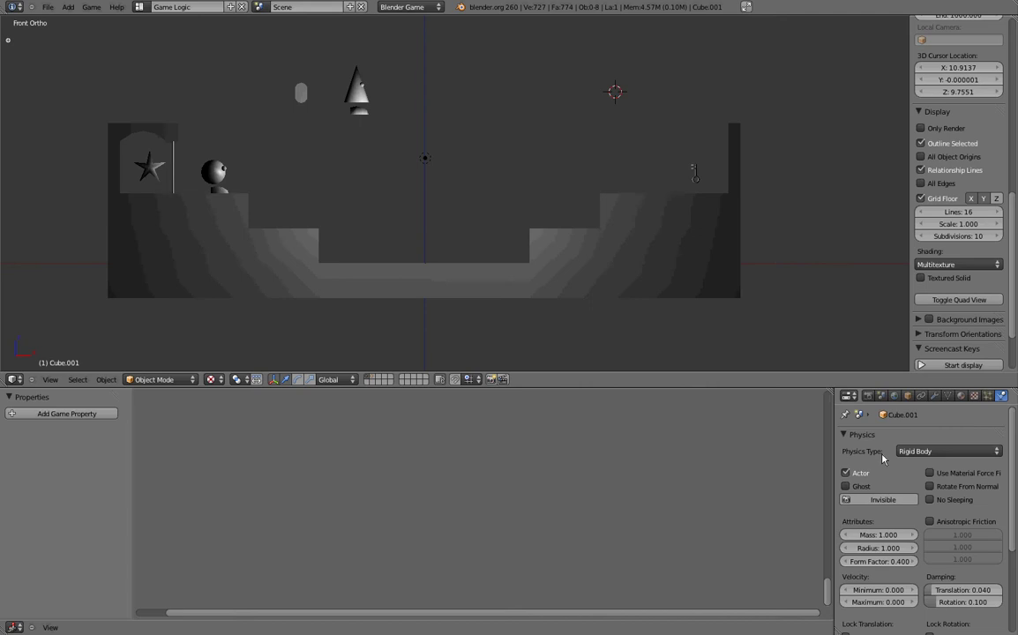
{"action": "right_click", "coordinate": [575, 229]}
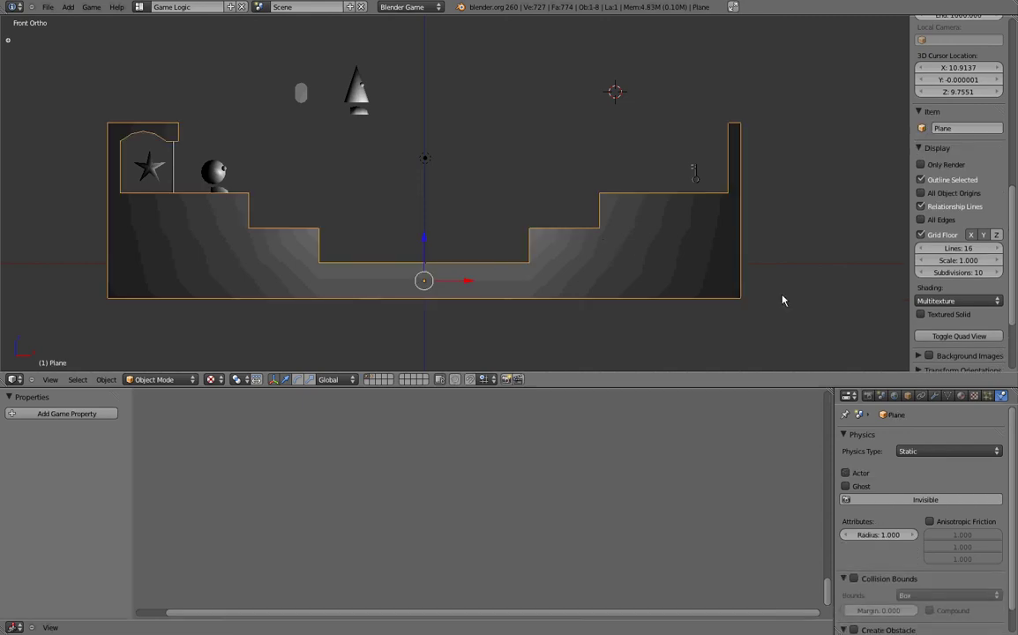
{"action": "left_click", "coordinate": [927, 451]}
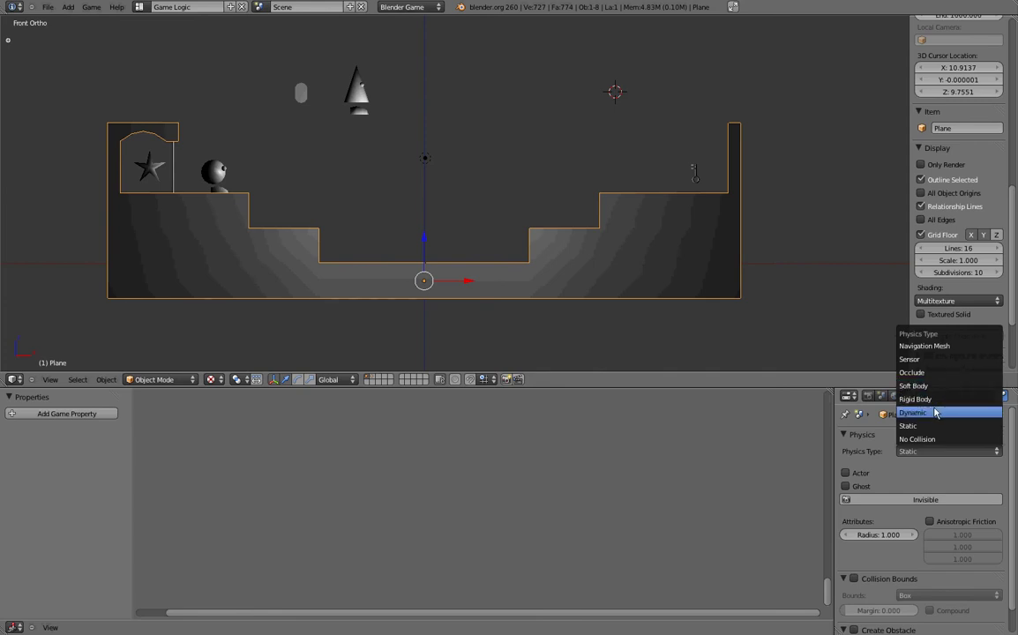
{"action": "left_click", "coordinate": [373, 378]}
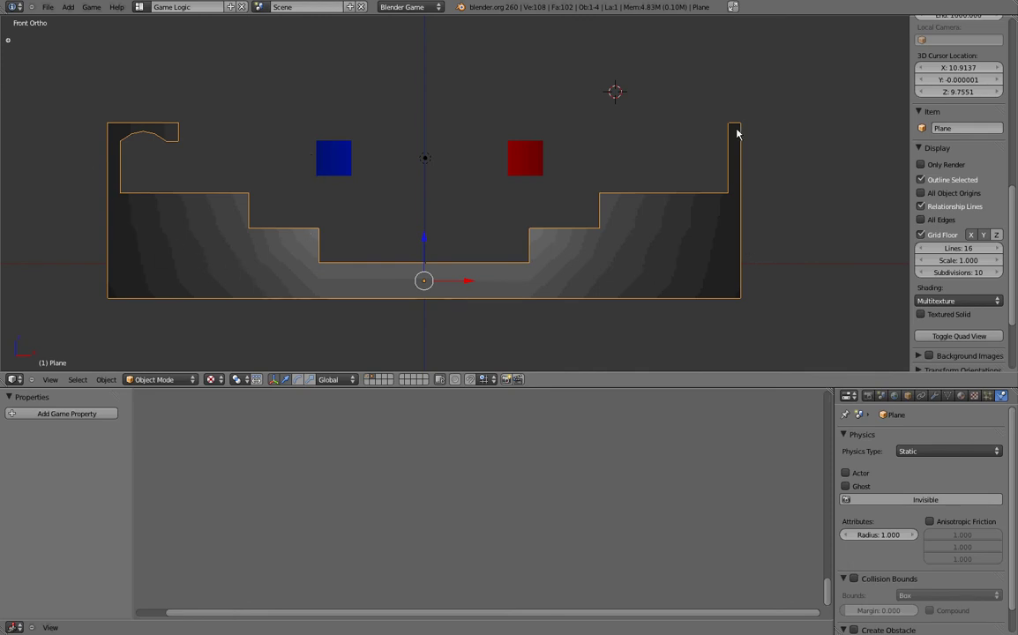
Inspect the blue cube's Dynamic physics, then the red cube's Rigid Body physics
{"action": "right_click", "coordinate": [346, 154]}
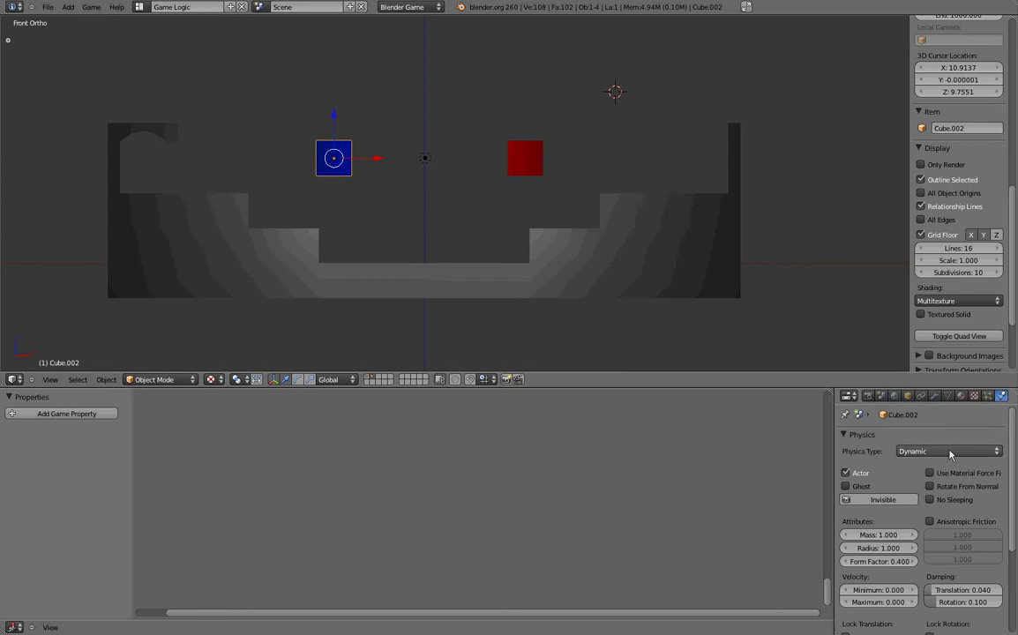
{"action": "right_click", "coordinate": [529, 164]}
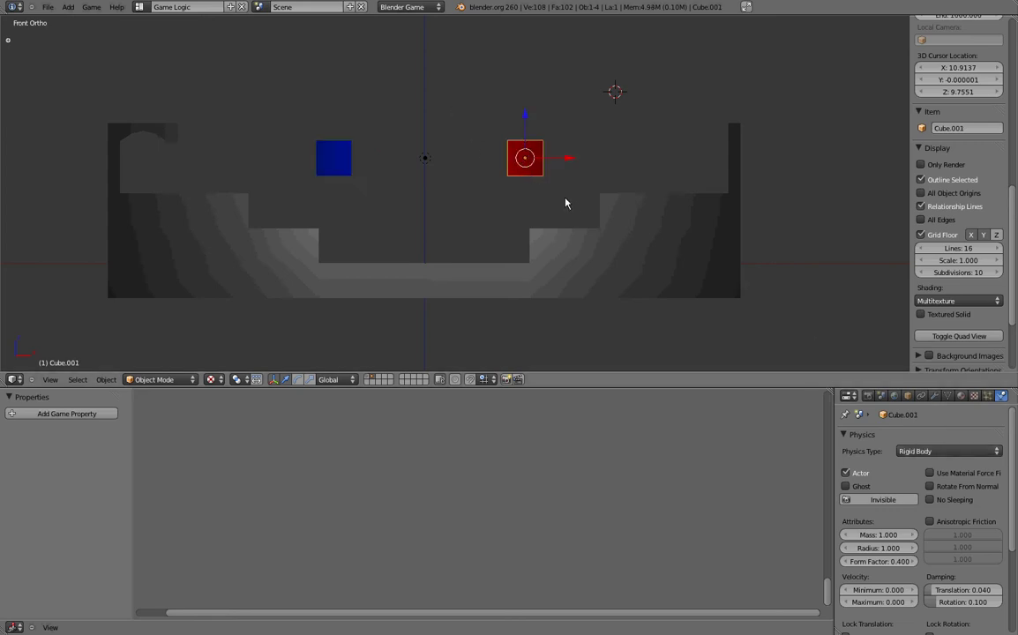
Maximise and zoom the 3D view, run the game to watch the cubes fall, then restore the layout
{"action": "key", "text": "ctrl+Up"}
{"action": "scroll", "coordinate": [545, 191], "scroll_direction": "up", "scroll_amount": 4}
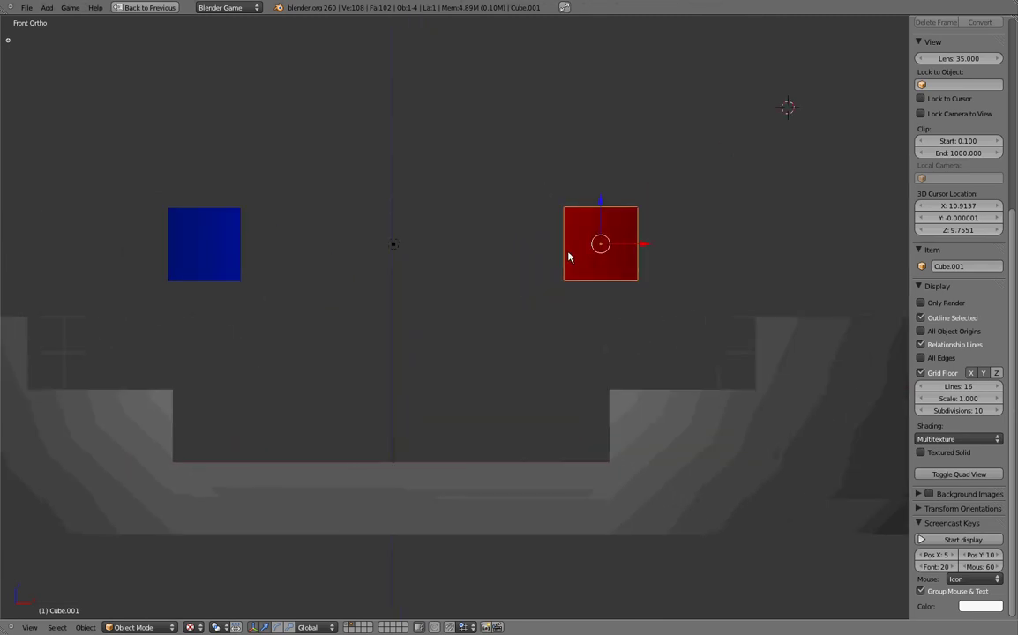
{"action": "key", "text": "p"}
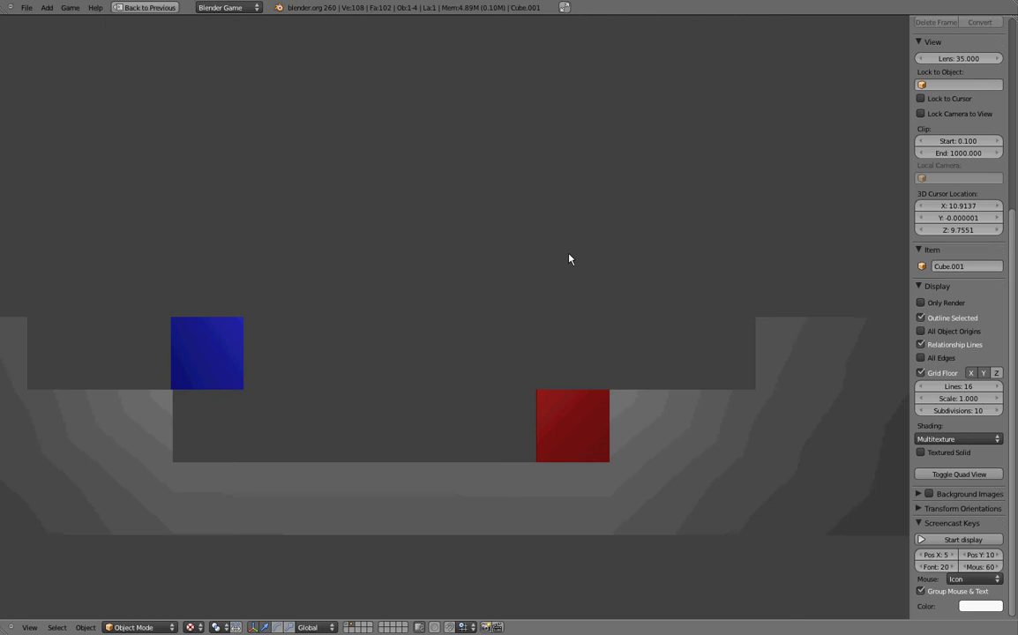
{"action": "key", "text": "Escape"}
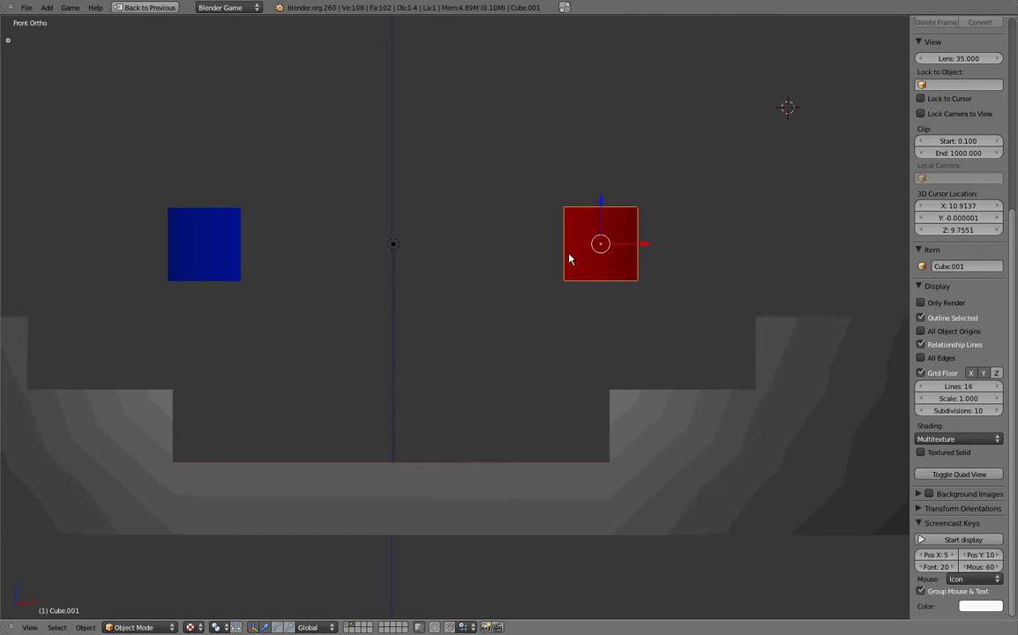
{"action": "key", "text": "ctrl+Up"}
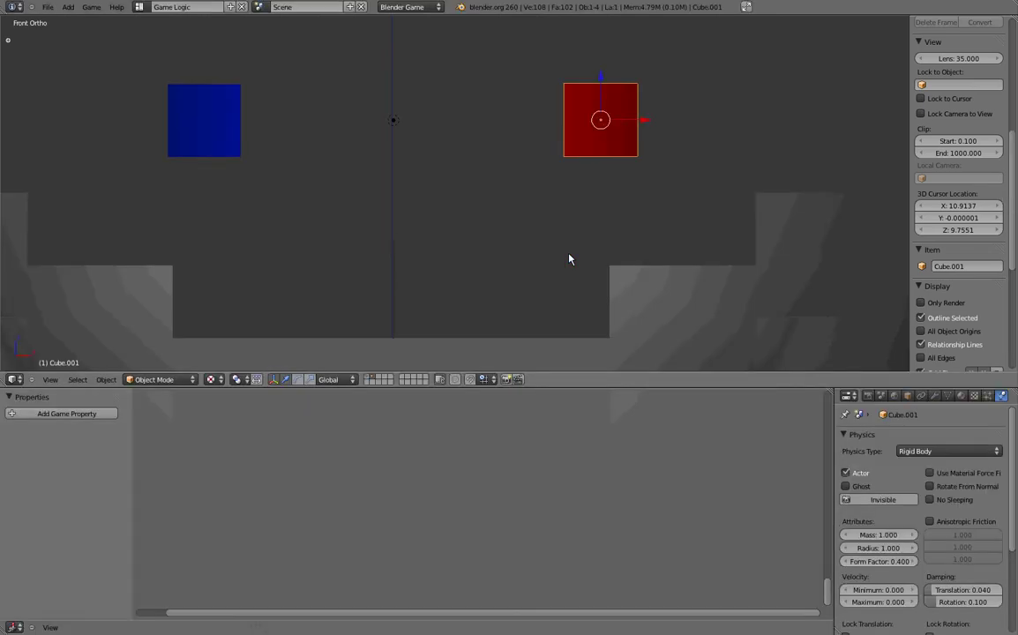
Set the red cube's physics type to Sensor, then change it to No Collision
{"action": "left_click", "coordinate": [979, 444]}
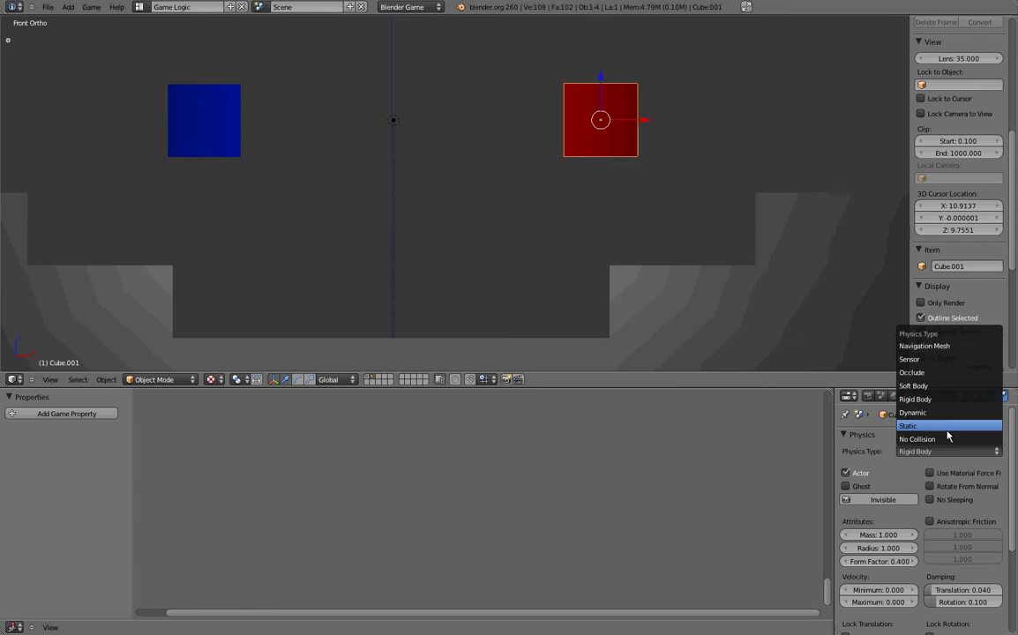
{"action": "left_click", "coordinate": [940, 360]}
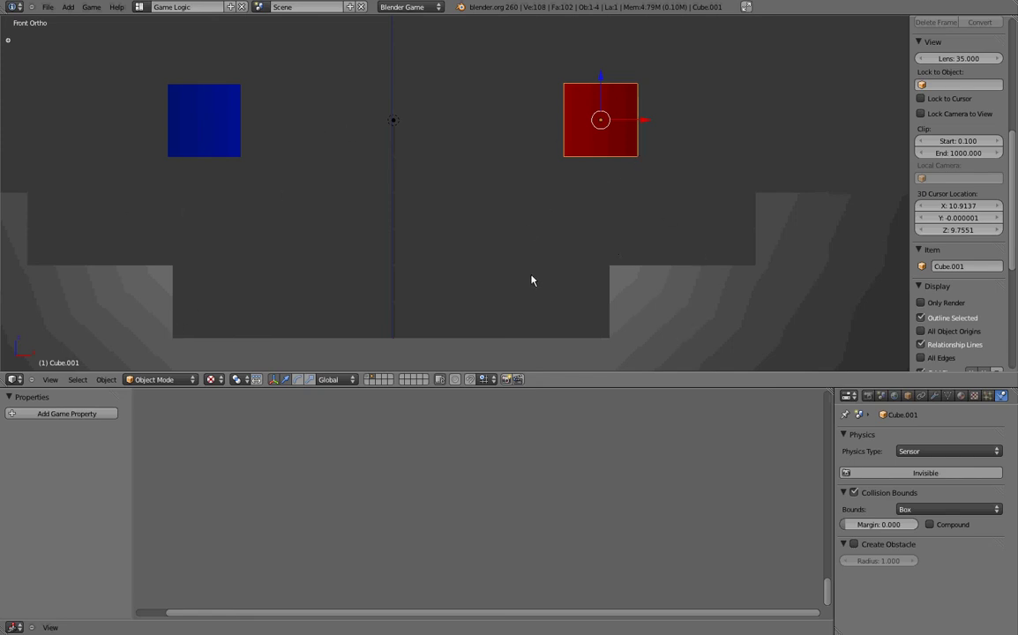
{"action": "left_click", "coordinate": [959, 450]}
{"action": "left_click", "coordinate": [959, 449]}
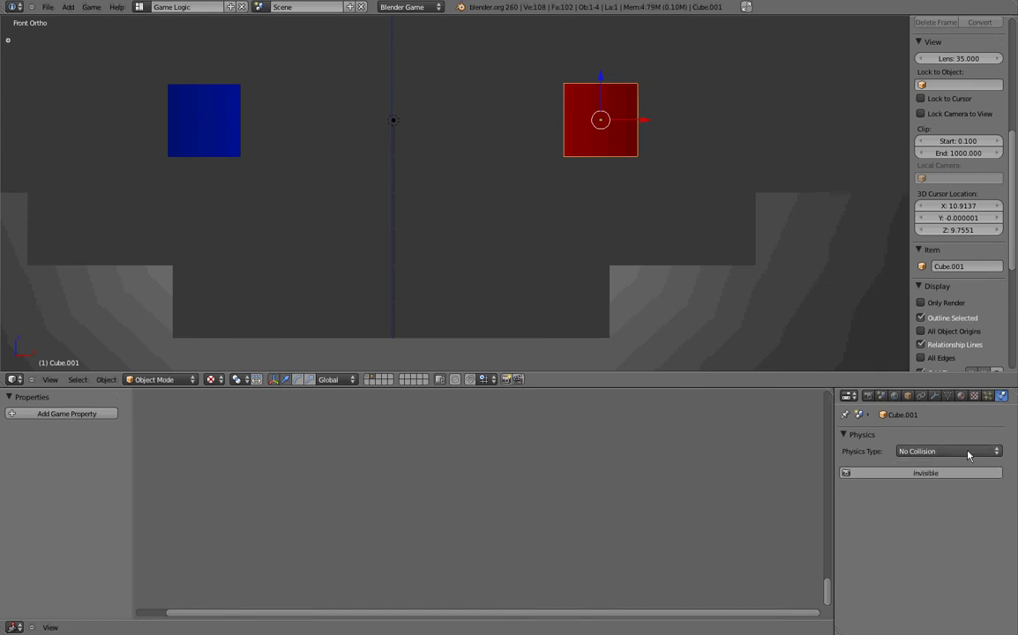
Try Occlude and Soft Body physics on Cube.001, then settle on Navigation Mesh
{"action": "left_click", "coordinate": [967, 453]}
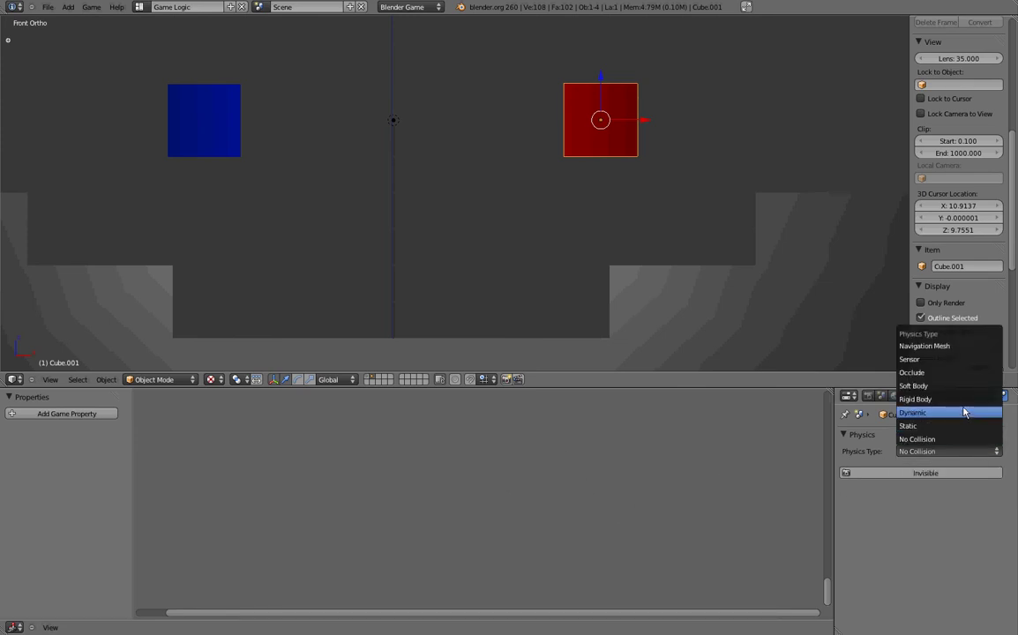
{"action": "left_click", "coordinate": [962, 373]}
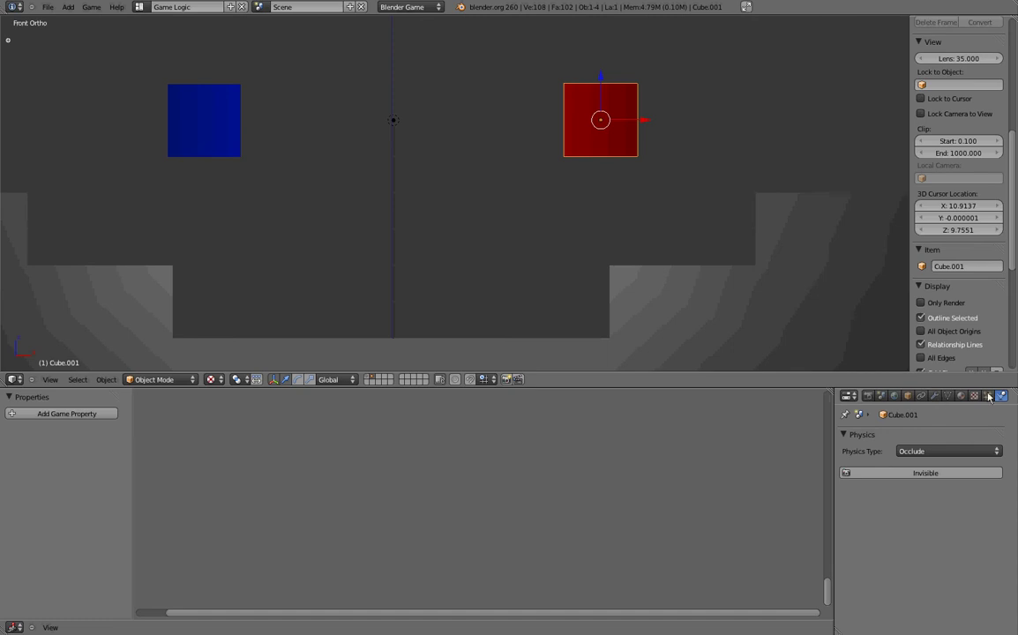
{"action": "left_click", "coordinate": [977, 451]}
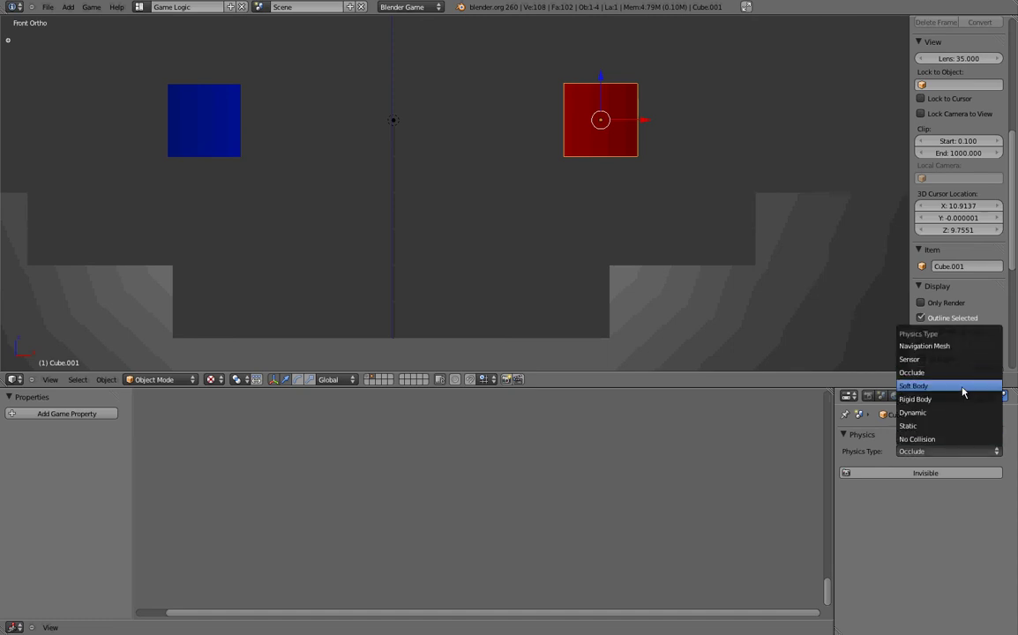
{"action": "left_click", "coordinate": [968, 386]}
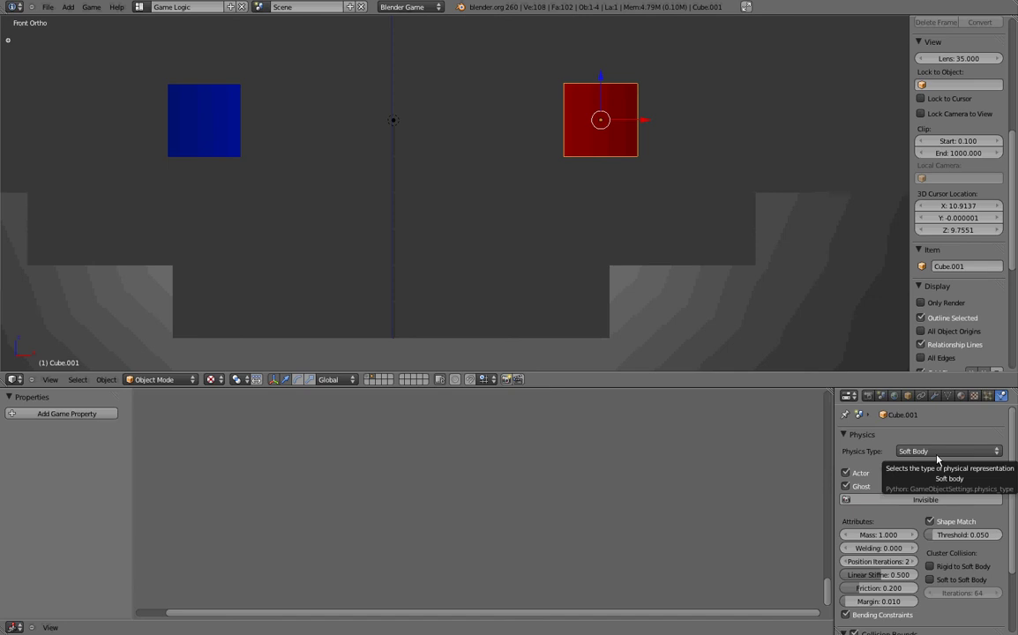
{"action": "left_click", "coordinate": [938, 454]}
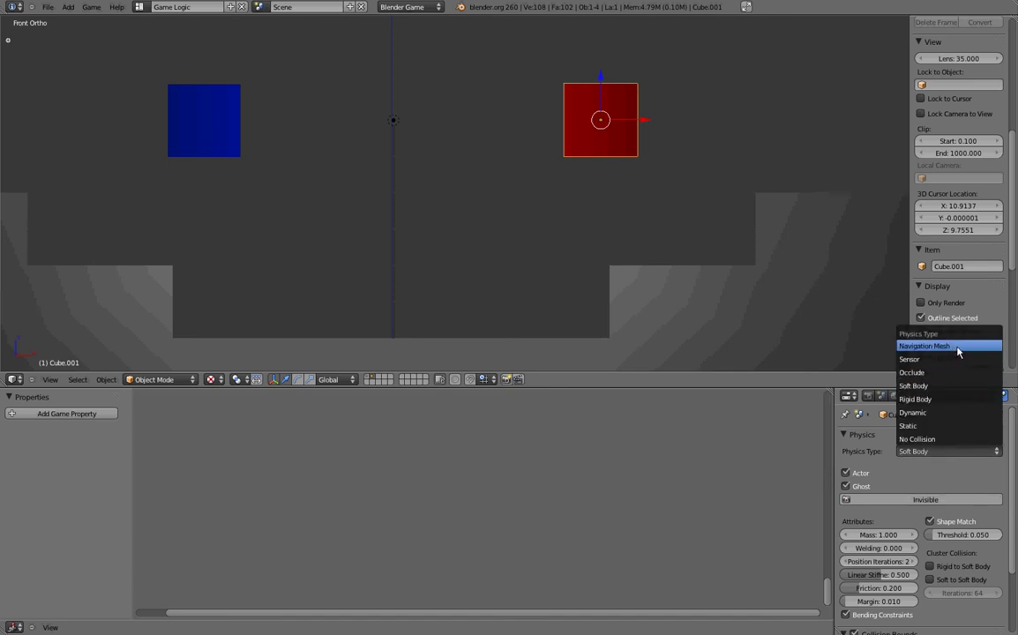
{"action": "left_click", "coordinate": [958, 349]}
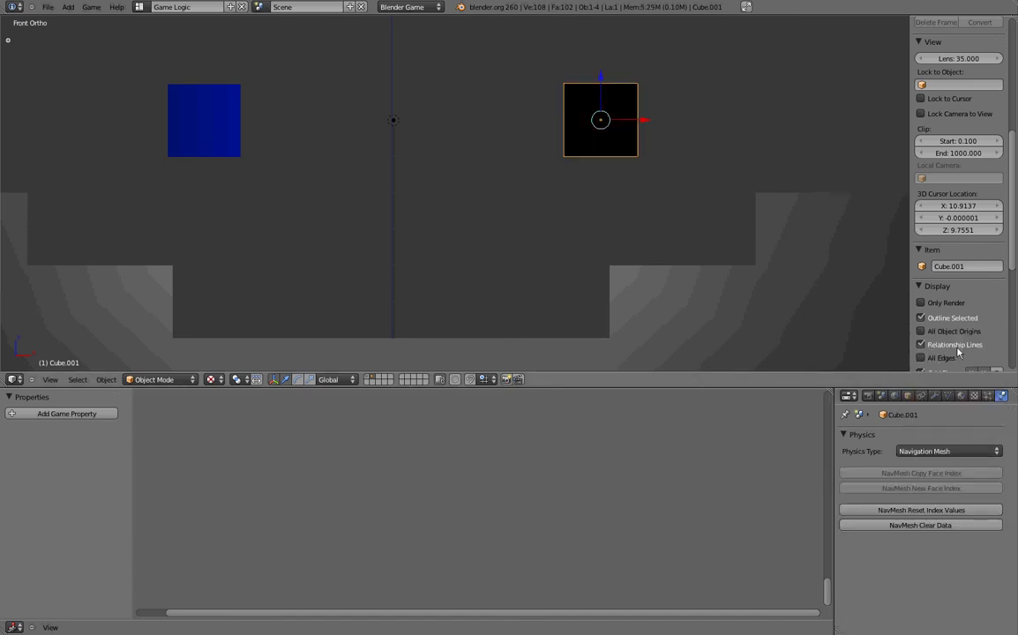
{"action": "left_click", "coordinate": [971, 452]}
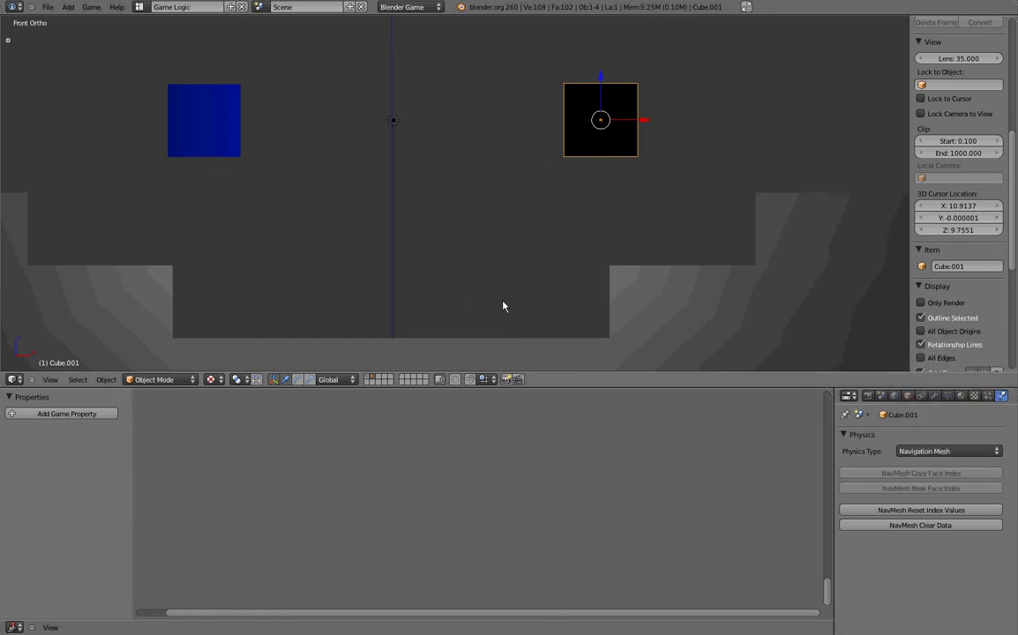
{"action": "left_click", "coordinate": [953, 453]}
Select the level Plane and enable Box Collision Bounds with 0.000 margin, then zoom out
{"action": "right_click", "coordinate": [633, 279]}
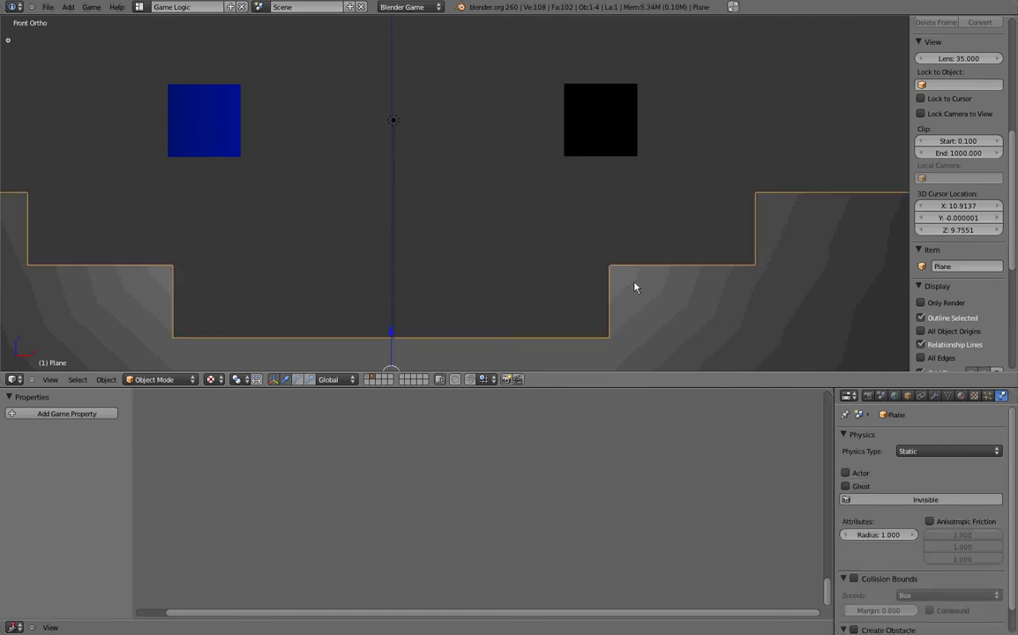
{"action": "scroll", "coordinate": [918, 512], "scroll_direction": "down", "scroll_amount": 1}
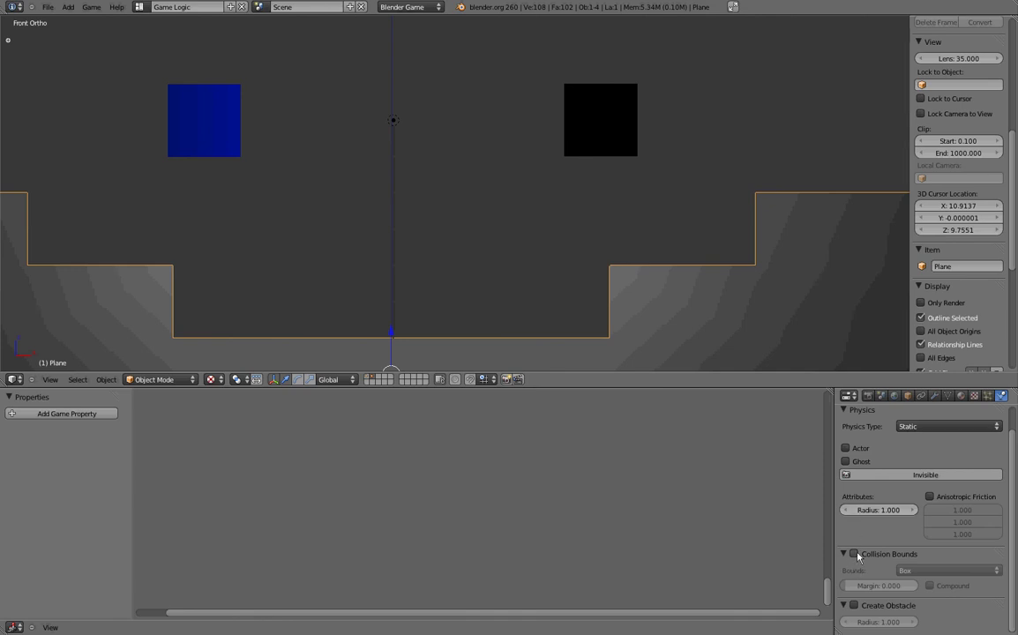
{"action": "left_click", "coordinate": [854, 555]}
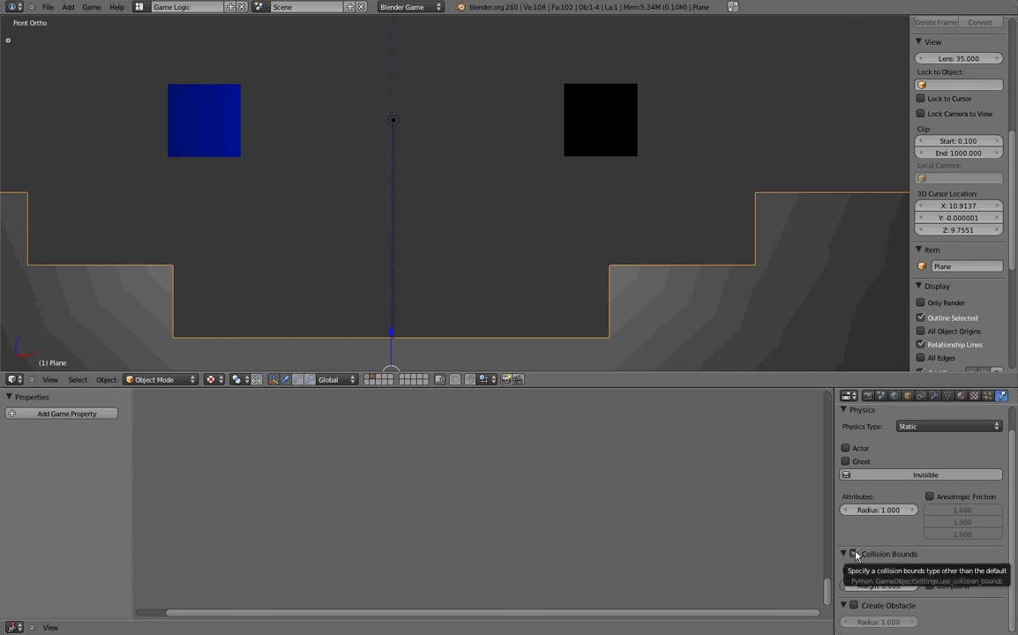
{"action": "scroll", "coordinate": [416, 87], "scroll_direction": "down", "scroll_amount": 2}
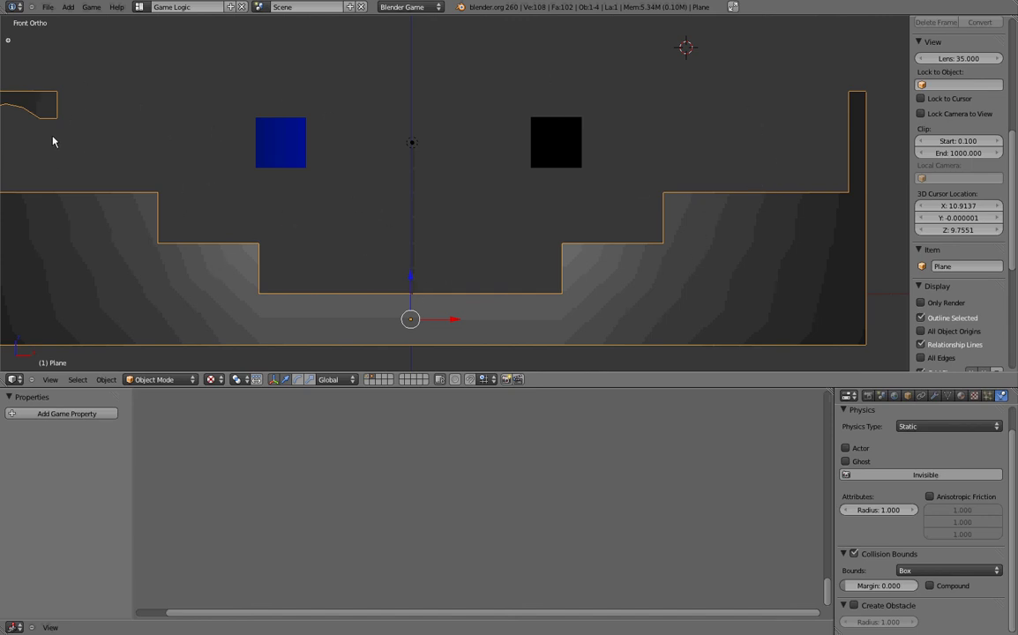
{"action": "scroll", "coordinate": [196, 214], "scroll_direction": "down", "scroll_amount": 1}
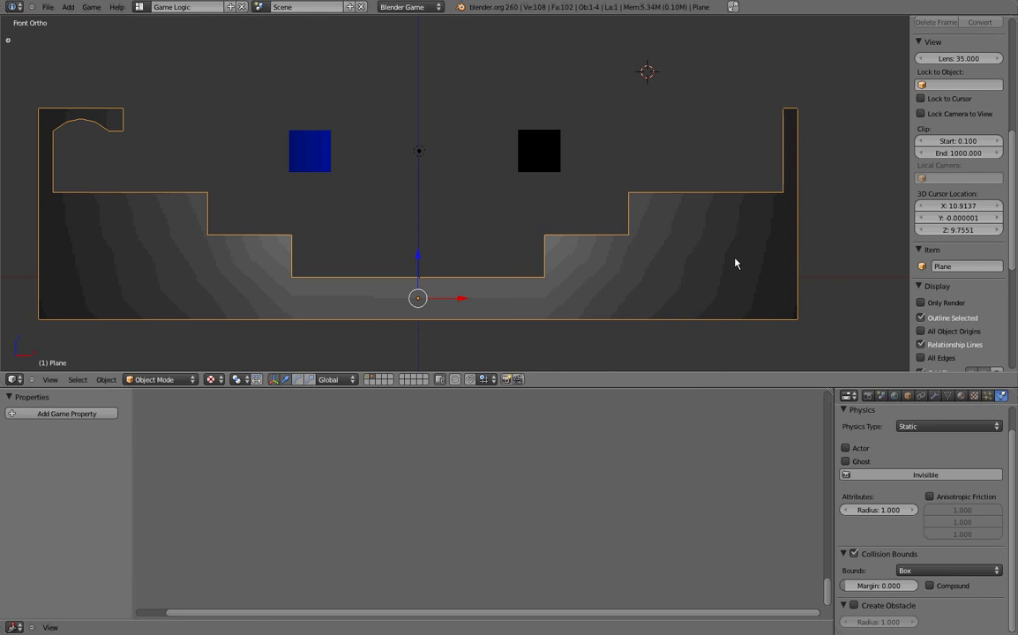
Change the Plane's physics type to Rigid Body, then to Dynamic
{"action": "left_click", "coordinate": [953, 428]}
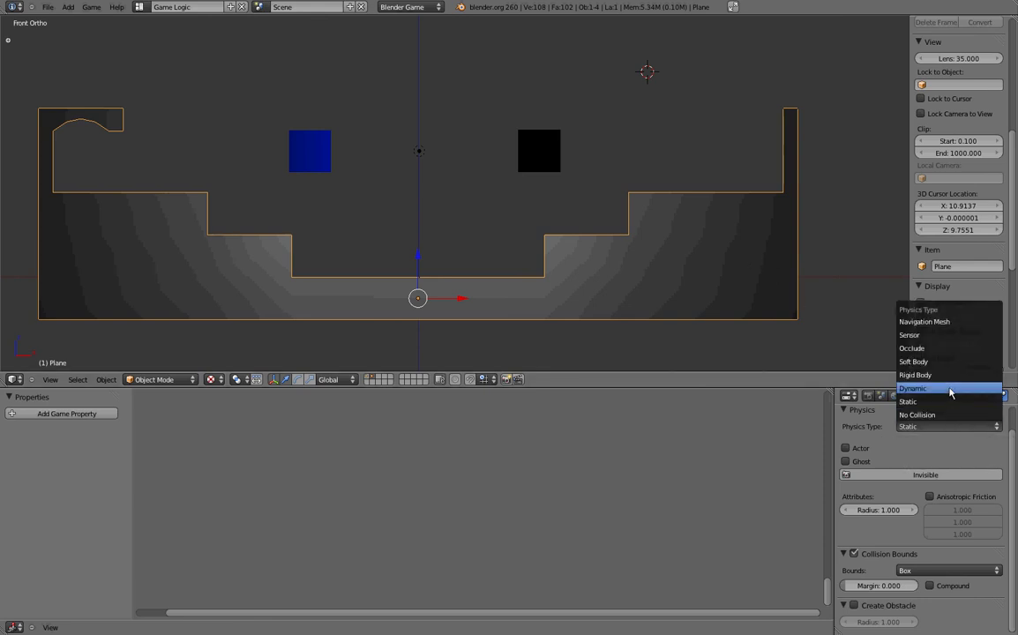
{"action": "left_click", "coordinate": [931, 374]}
{"action": "left_click", "coordinate": [951, 429]}
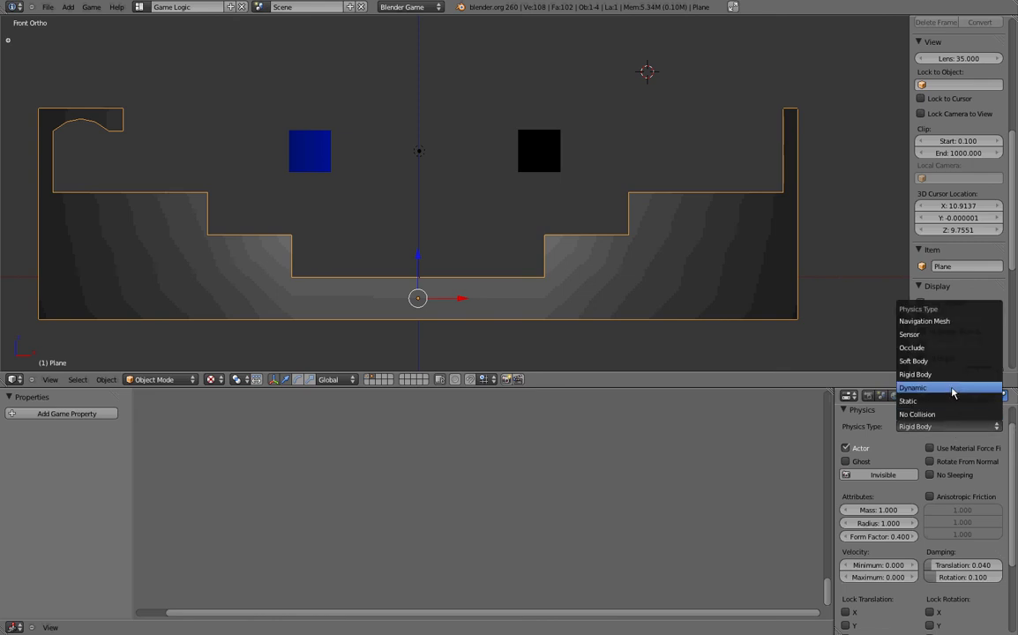
{"action": "left_click", "coordinate": [951, 389]}
{"action": "scroll", "coordinate": [877, 493], "scroll_direction": "down", "scroll_amount": 2}
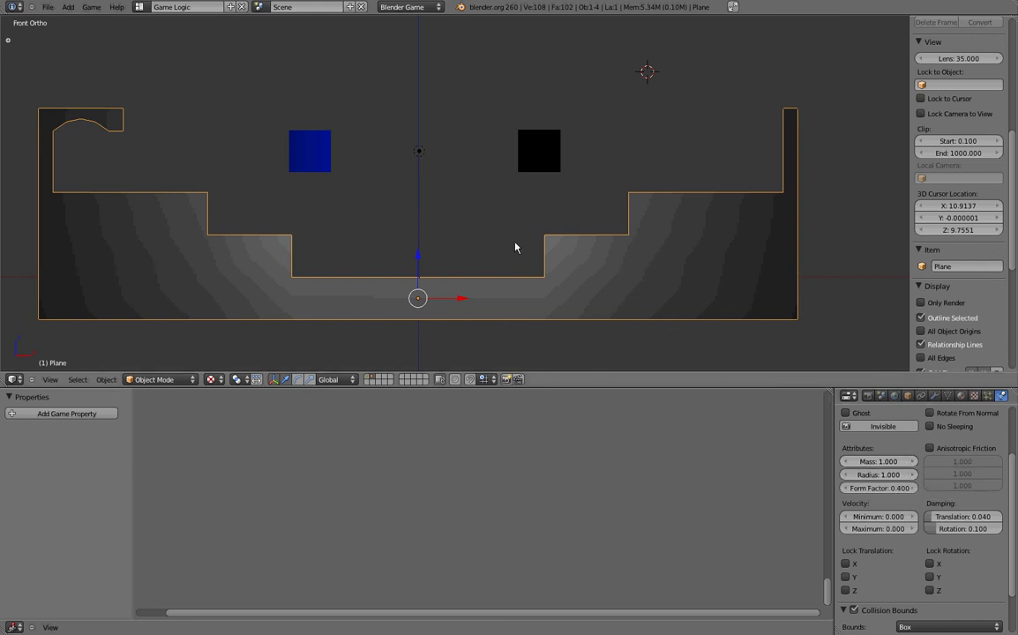
Switch the viewport to Wireframe and raise the Plane's physics Radius to 3.800
{"action": "left_click", "coordinate": [214, 380]}
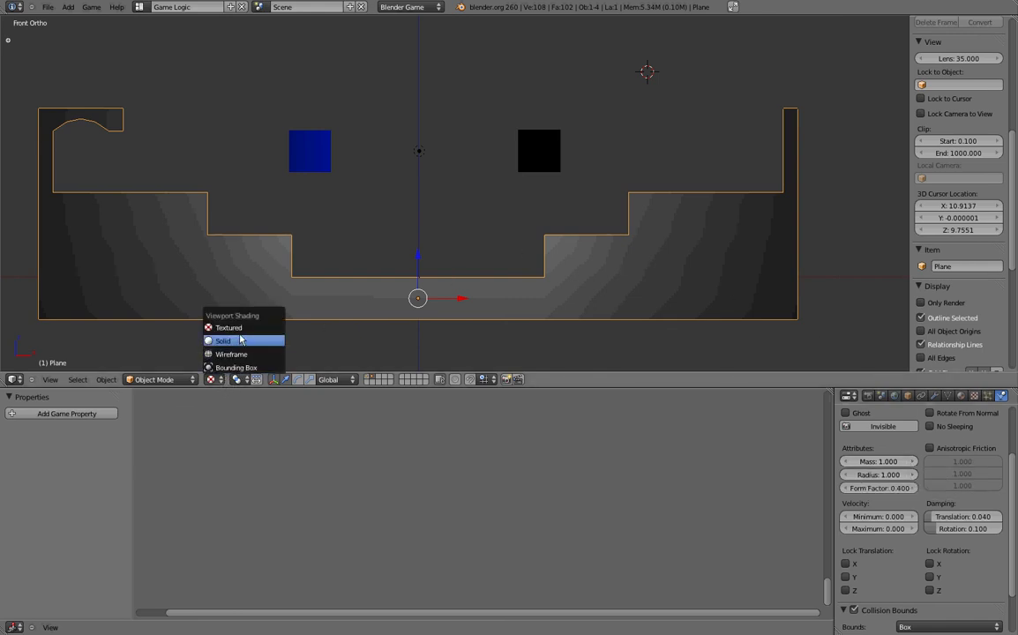
{"action": "left_click", "coordinate": [236, 355]}
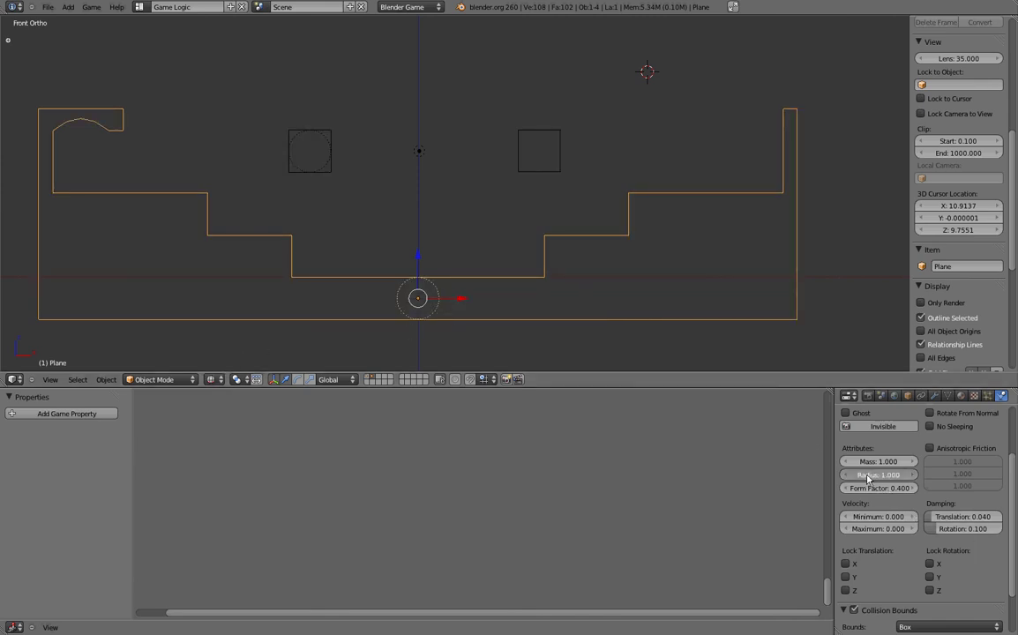
{"action": "left_click_drag", "start_coordinate": [872, 484], "coordinate": [920, 476]}
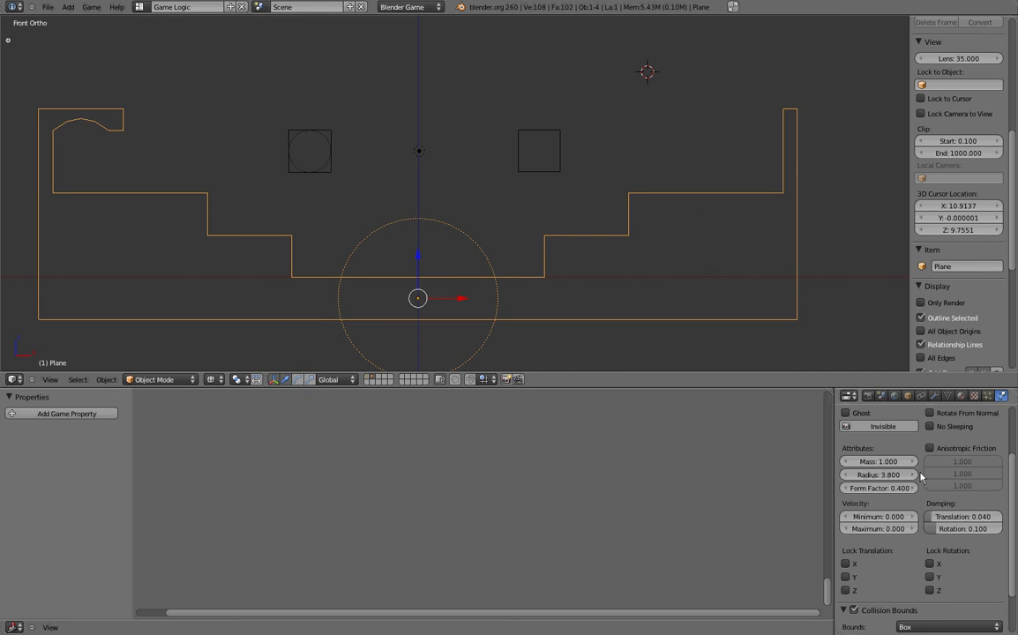
{"action": "scroll", "coordinate": [847, 471], "scroll_direction": "down", "scroll_amount": 3}
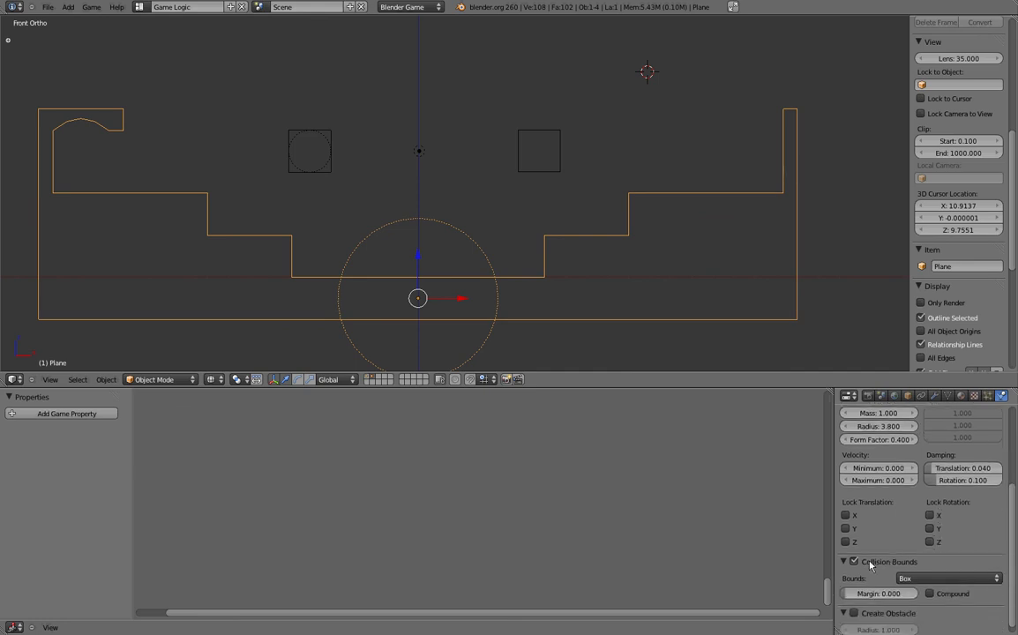
{"action": "scroll", "coordinate": [843, 494], "scroll_direction": "down", "scroll_amount": 1}
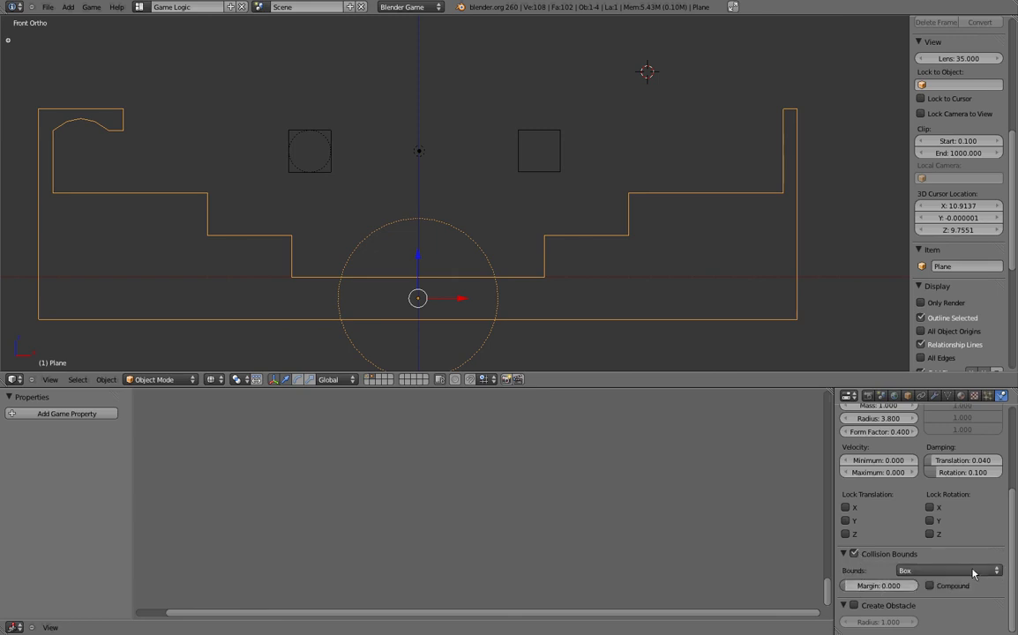
{"action": "left_click", "coordinate": [973, 572]}
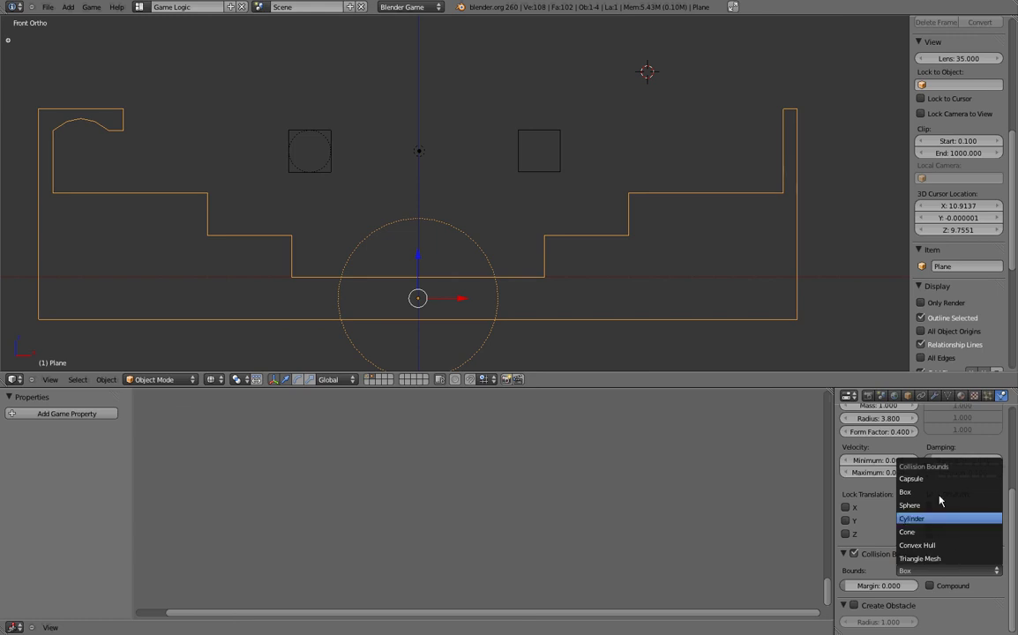
{"action": "left_click", "coordinate": [909, 492]}
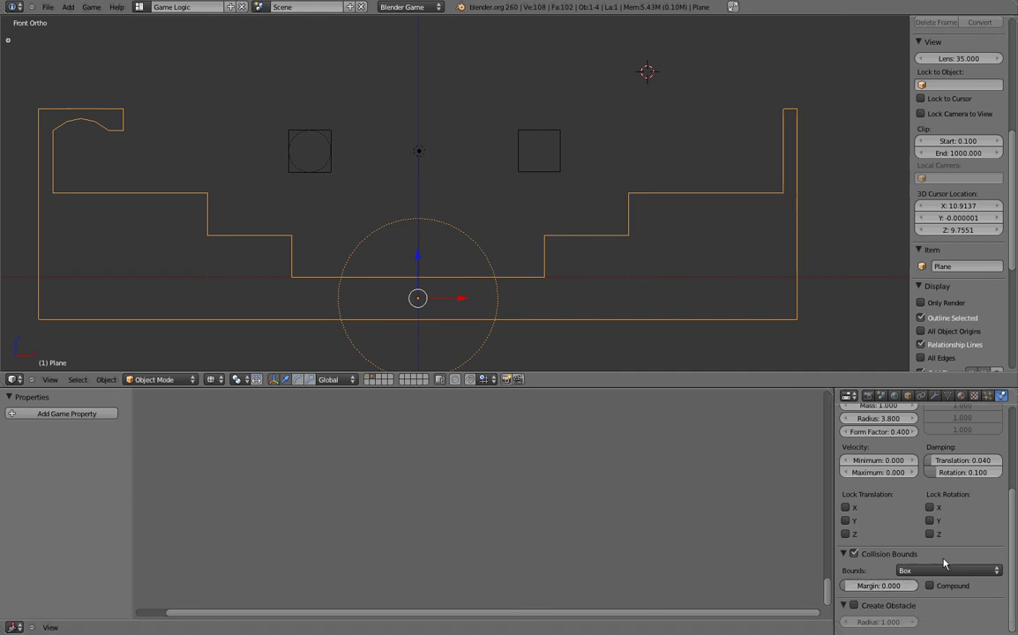
{"action": "scroll", "coordinate": [943, 562], "scroll_direction": "up", "scroll_amount": 5}
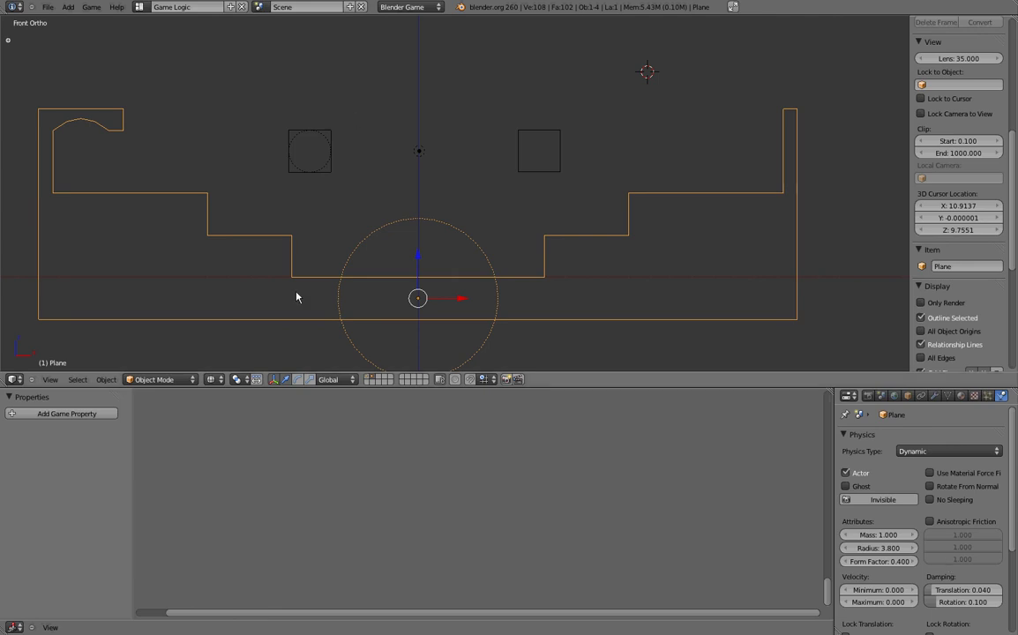
Switch the viewport back to Textured shading and scroll down the Physics panel
{"action": "left_click", "coordinate": [211, 379]}
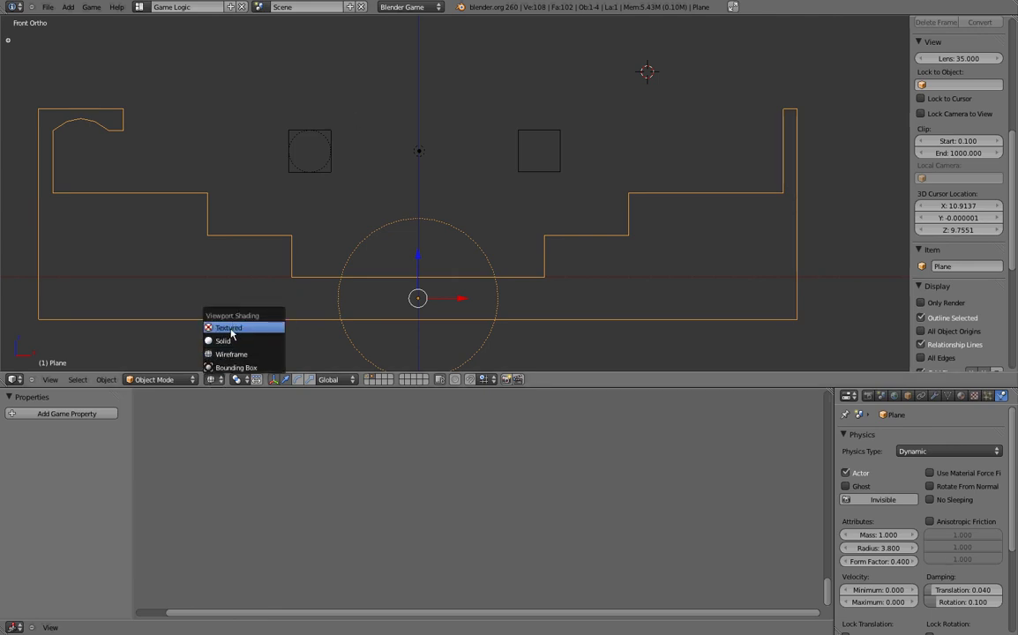
{"action": "left_click", "coordinate": [211, 298]}
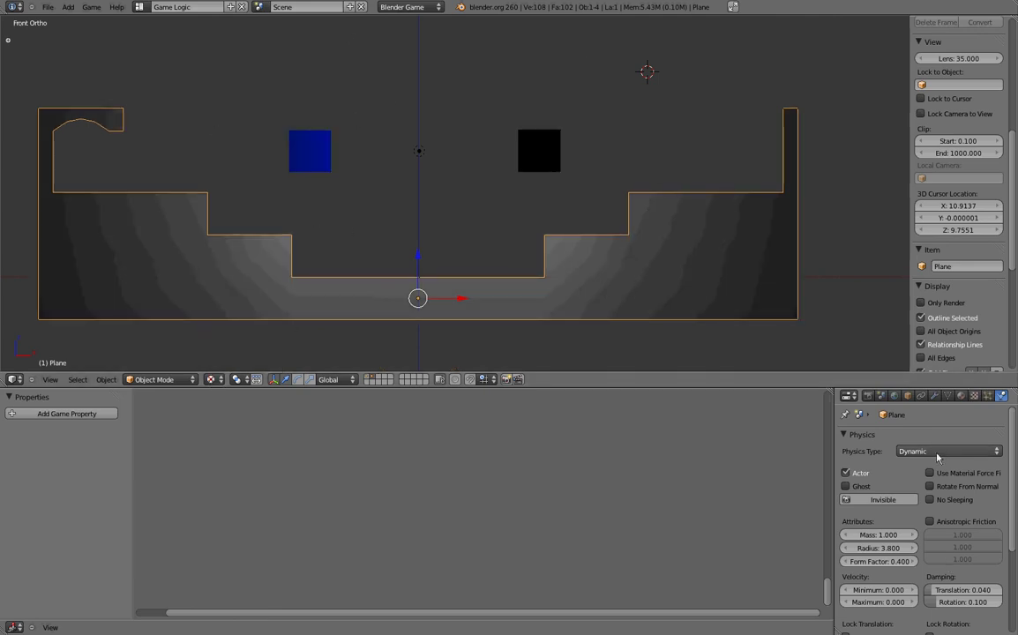
{"action": "scroll", "coordinate": [918, 512], "scroll_direction": "down", "scroll_amount": 3}
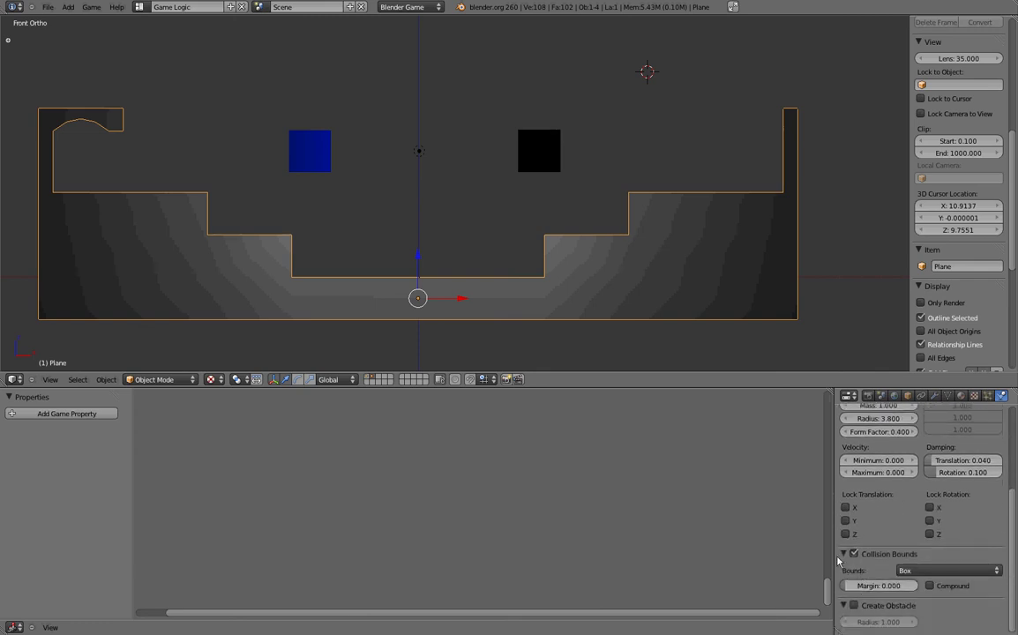